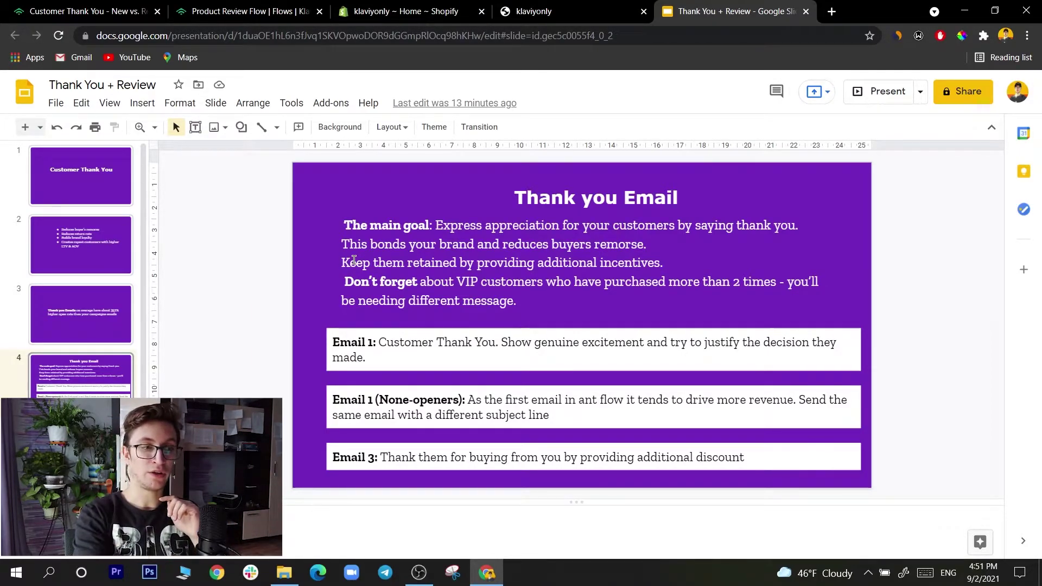
Review the Thank you Email slide, switch to Klaviyo, and examine both customer branches of the Customer Thank You flow.
{"action": "key", "text": "Up"}
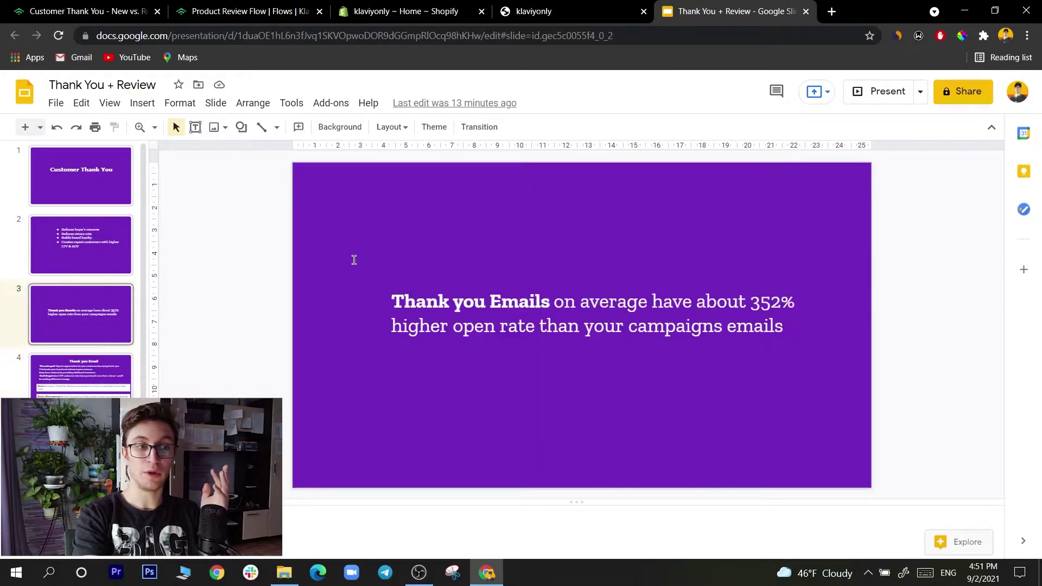
{"action": "key", "text": "Down"}
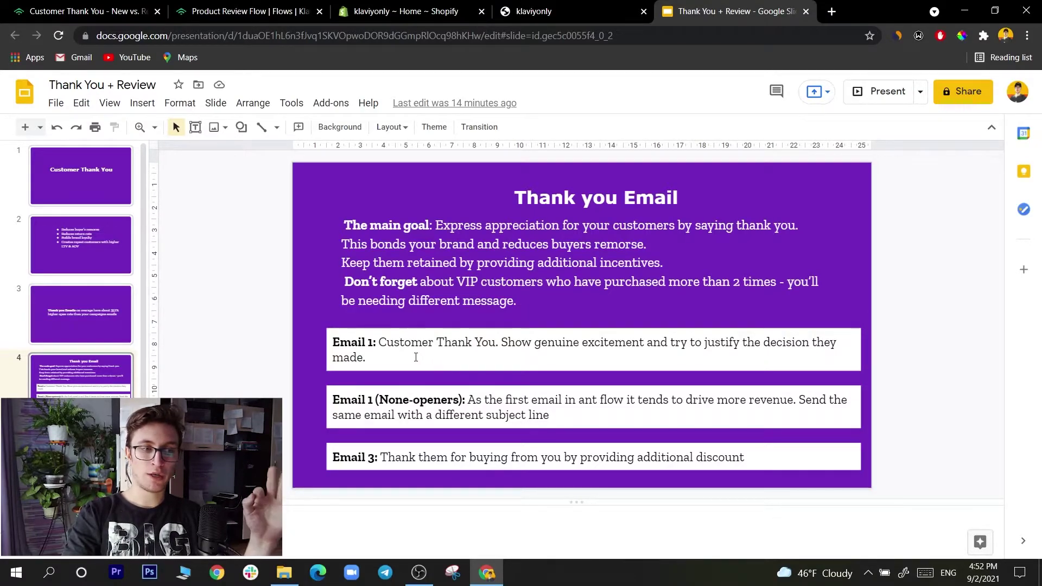
{"action": "key", "text": "ctrl+1"}
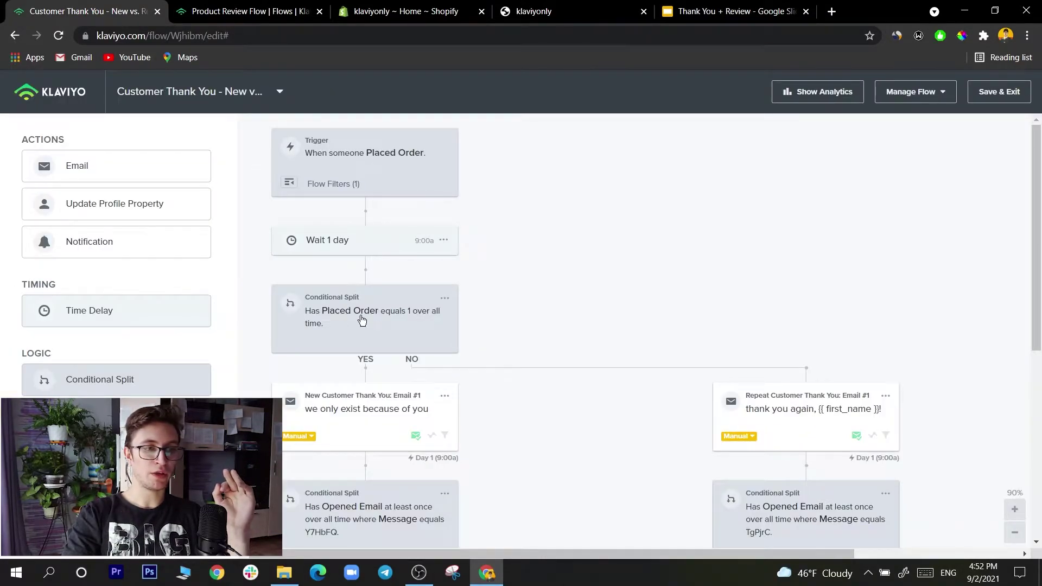
{"action": "scroll", "coordinate": [412, 380], "scroll_direction": "down", "scroll_amount": 6}
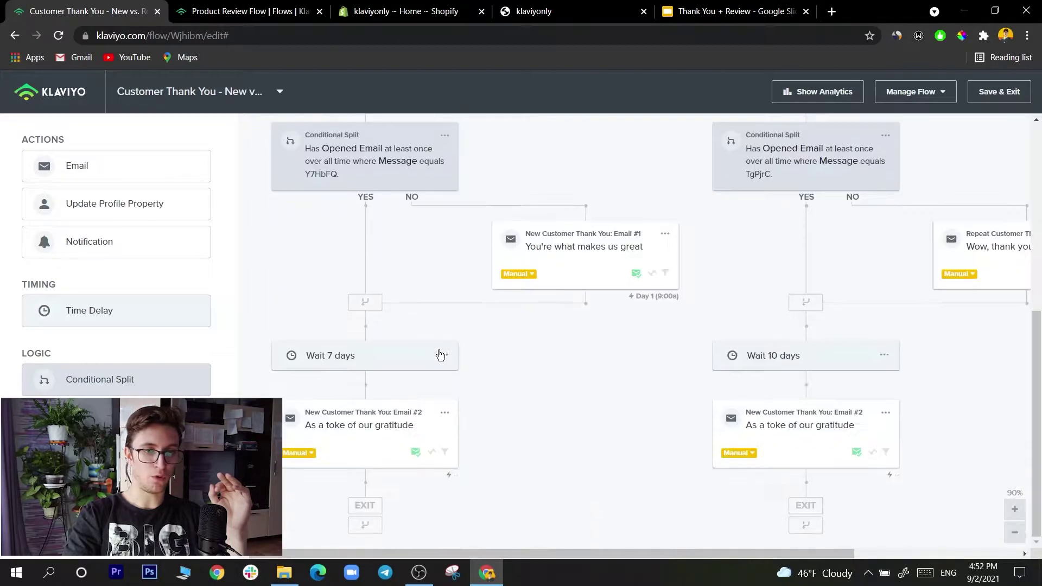
{"action": "left_click", "coordinate": [1012, 535]}
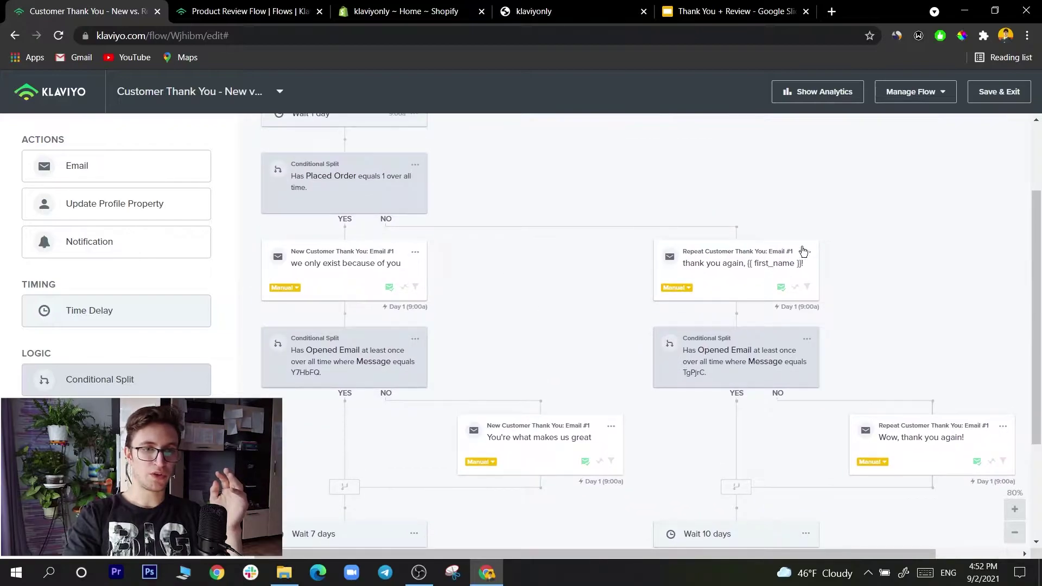
{"action": "scroll", "coordinate": [532, 230], "scroll_direction": "down", "scroll_amount": 3}
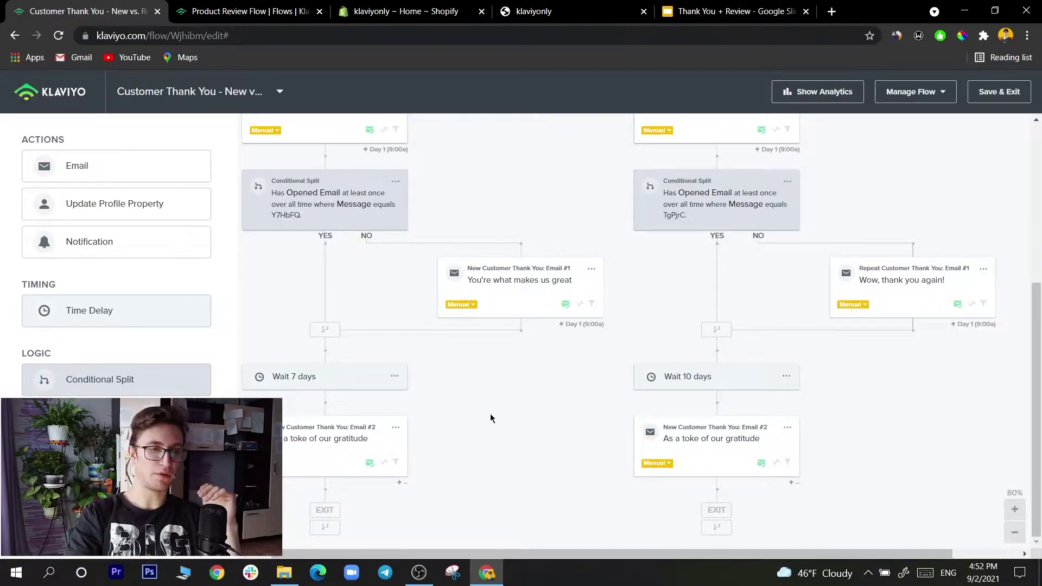
{"action": "scroll", "coordinate": [474, 389], "scroll_direction": "right", "scroll_amount": 1}
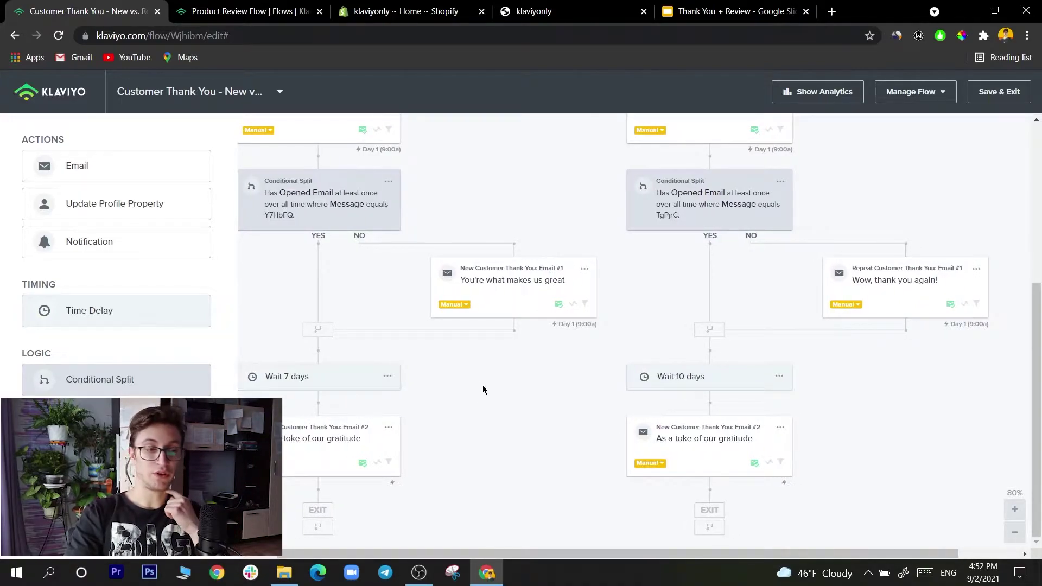
{"action": "scroll", "coordinate": [543, 405], "scroll_direction": "left", "scroll_amount": 3}
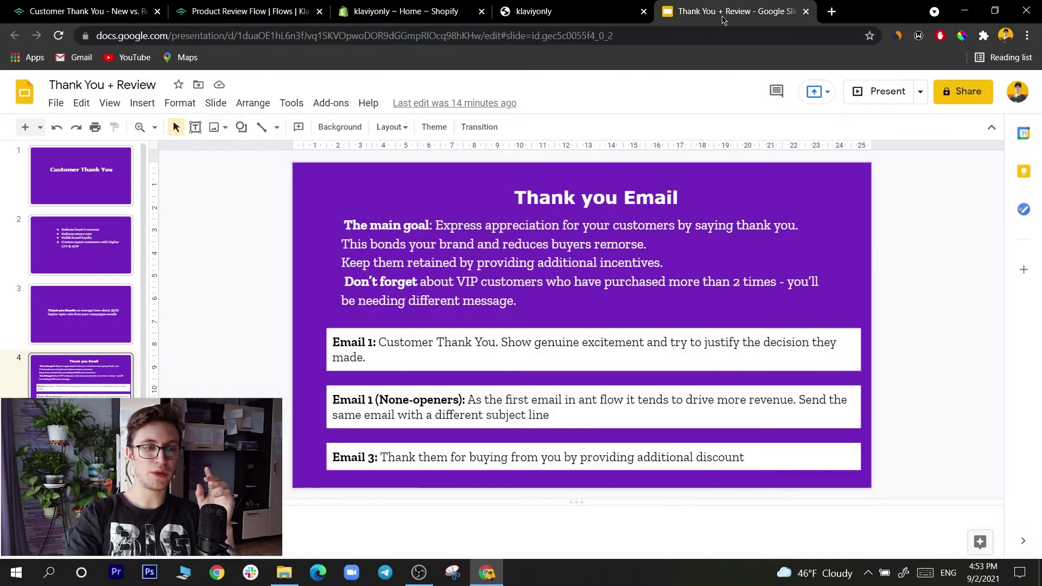
Switch back to Google Slides and check the Customer Reviews & Upsells slide that follows the Thank you Email slide.
{"action": "left_click", "coordinate": [725, 16]}
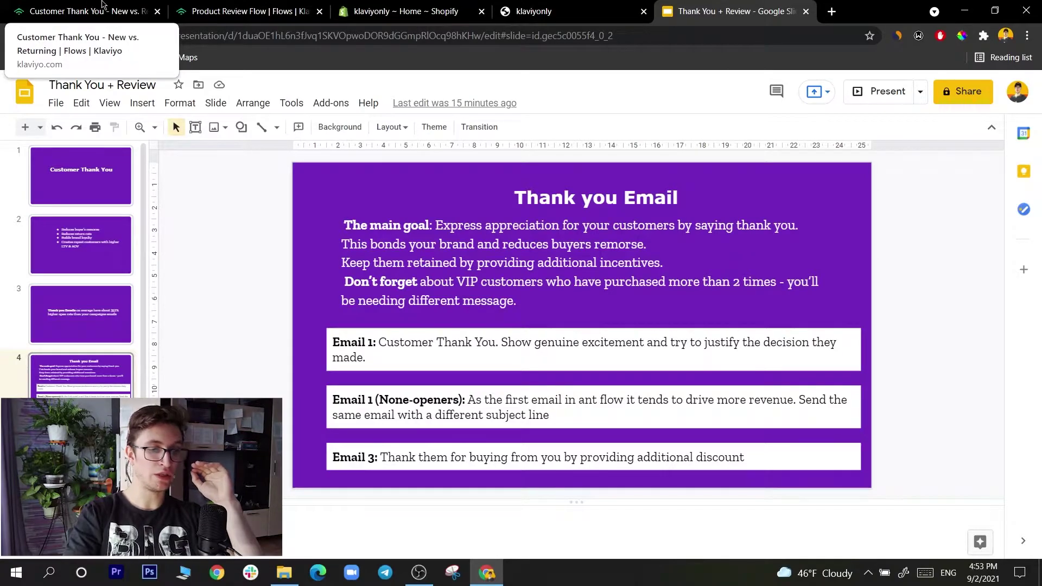
{"action": "key", "text": "Down"}
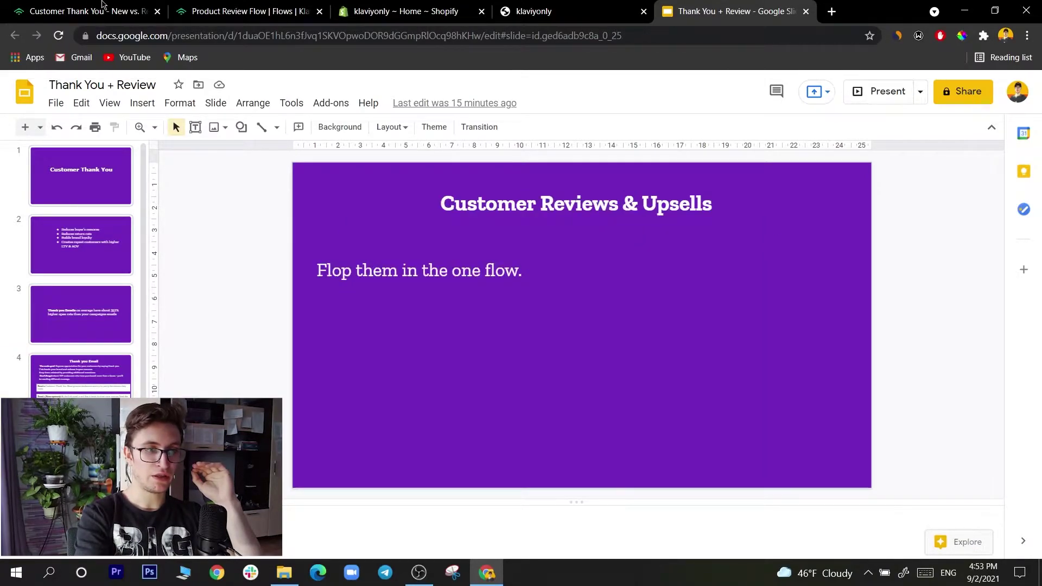
{"action": "key", "text": "Up"}
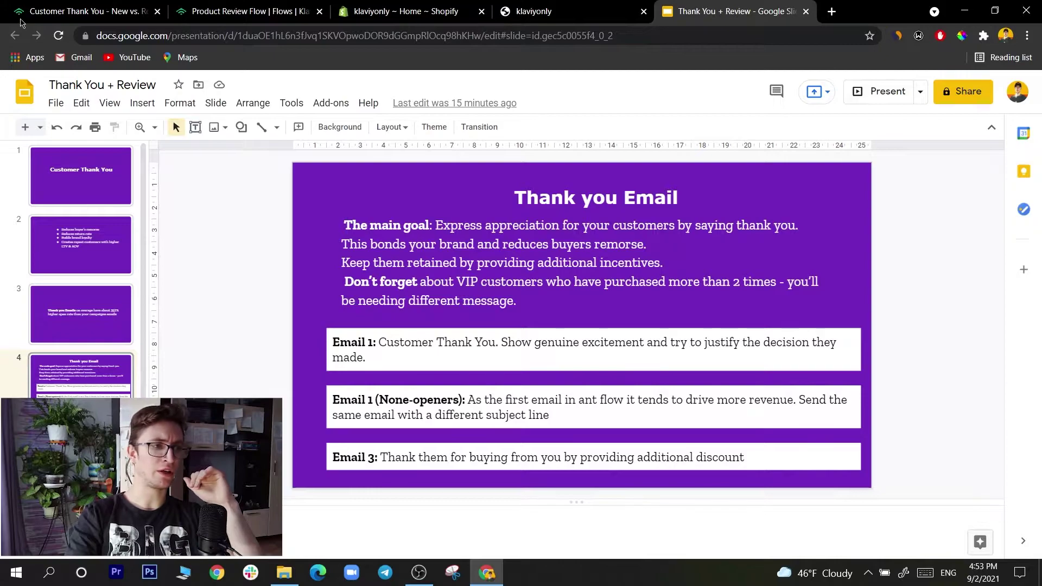
Return to the Customer Thank You flow in Klaviyo and view its trigger and first conditional split at 100% zoom.
{"action": "left_click", "coordinate": [49, 18]}
{"action": "scroll", "coordinate": [486, 282], "scroll_direction": "up", "scroll_amount": 5}
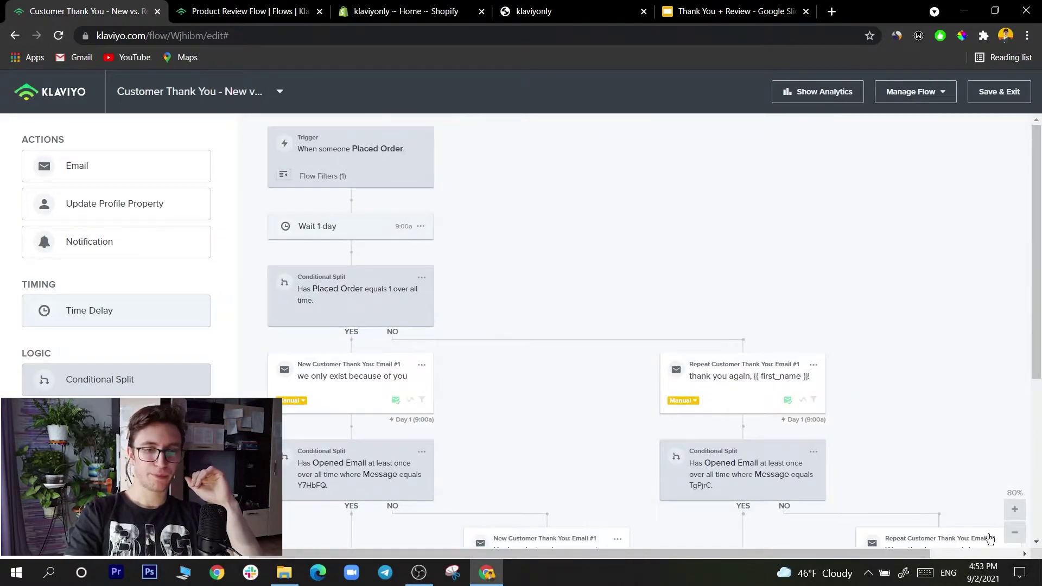
{"action": "left_click", "coordinate": [1015, 509]}
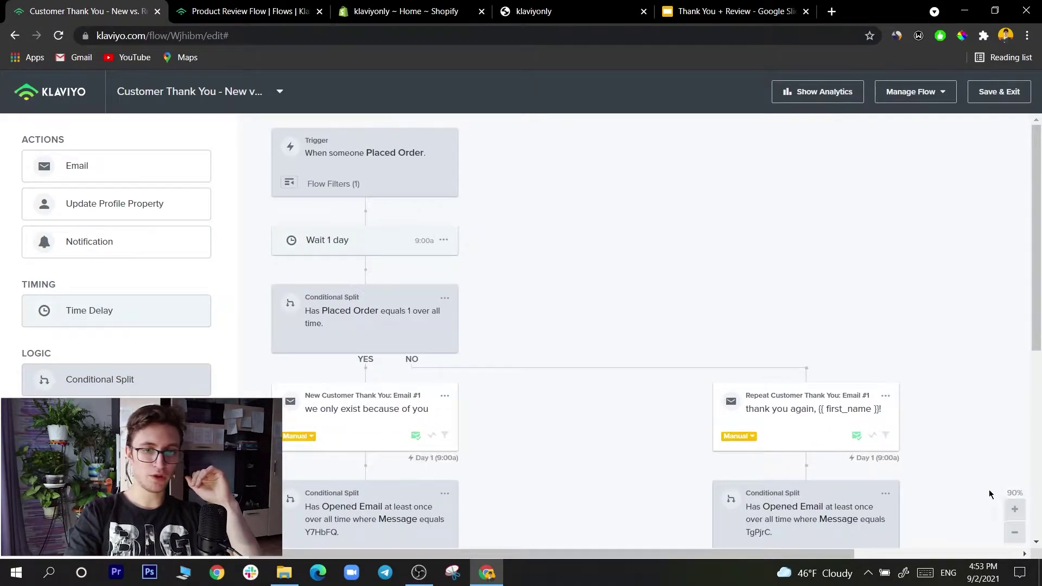
{"action": "left_click", "coordinate": [1015, 509]}
{"action": "left_click", "coordinate": [1015, 509]}
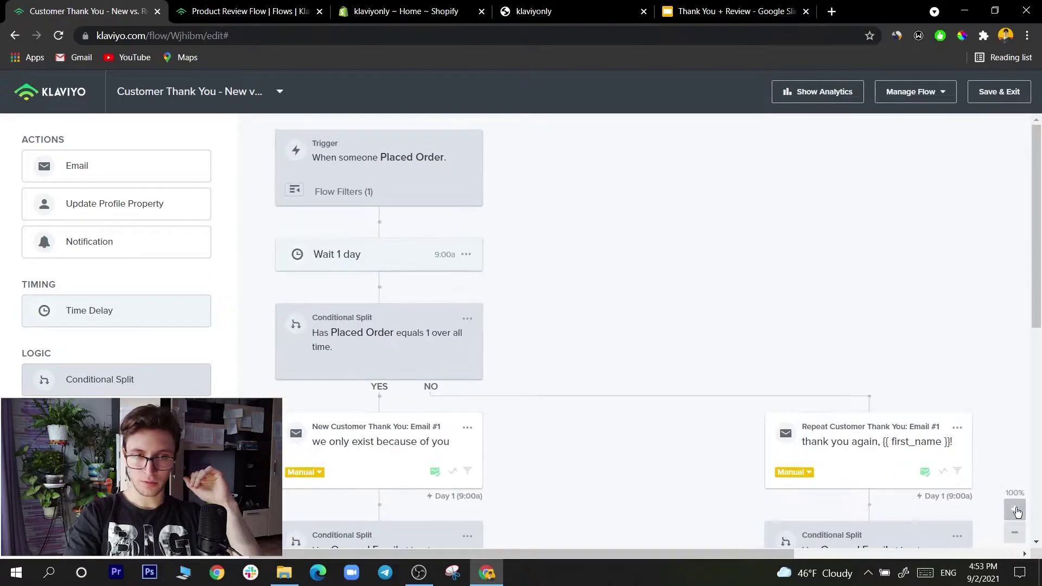
{"action": "scroll", "coordinate": [643, 338], "scroll_direction": "down", "scroll_amount": 1}
{"action": "scroll", "coordinate": [646, 339], "scroll_direction": "up", "scroll_amount": 1}
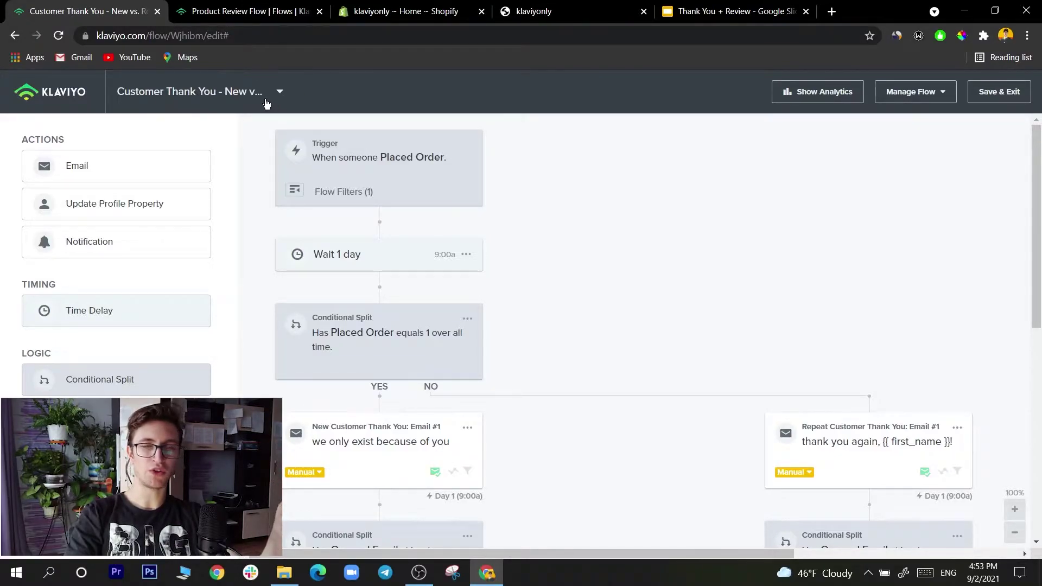
Show the trigger's flow filter details in the Customer Thank You flow, examine them, and hide them again.
{"action": "left_click", "coordinate": [295, 195]}
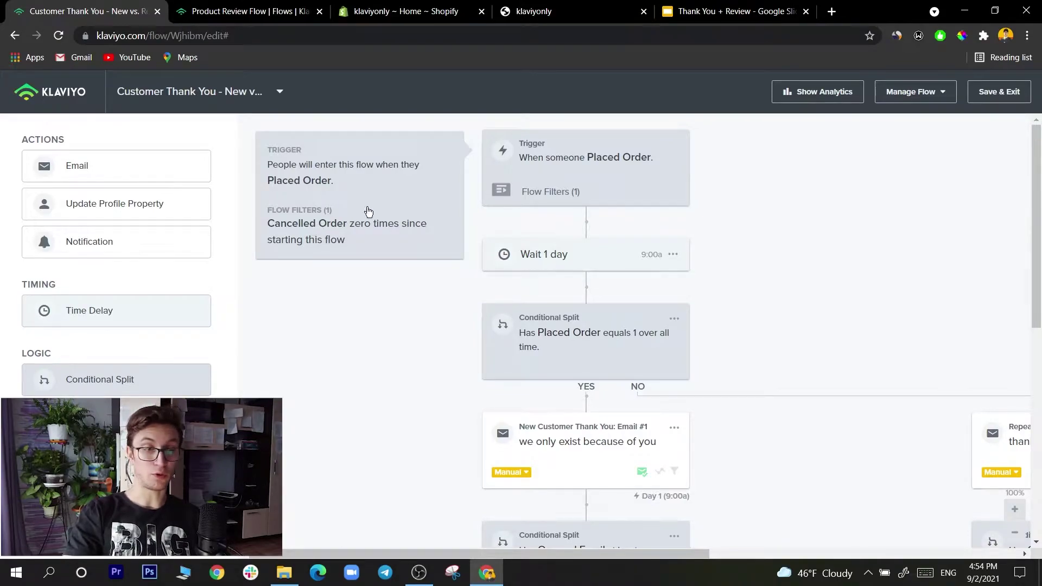
{"action": "left_click", "coordinate": [499, 193]}
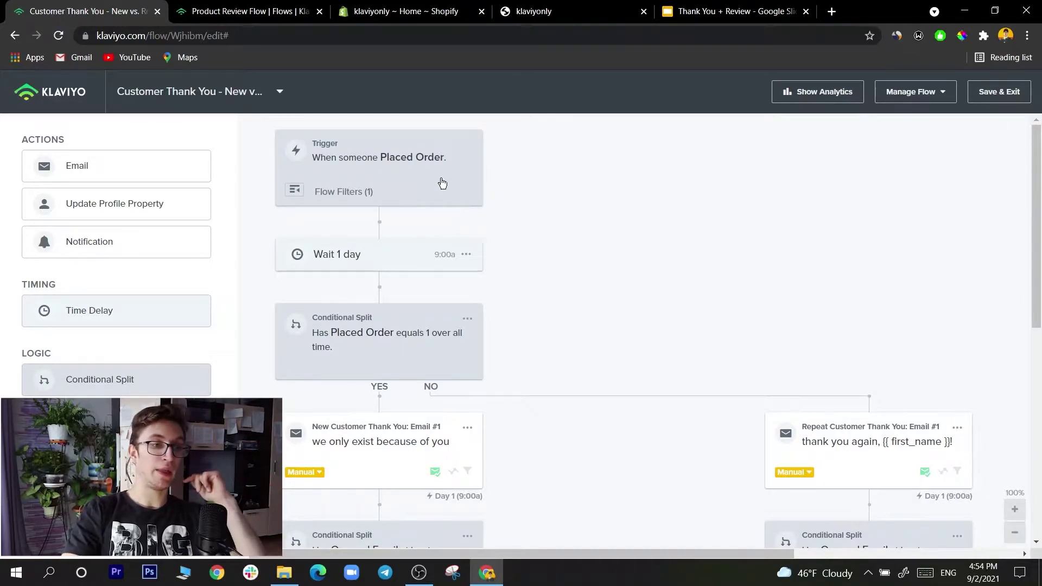
{"action": "scroll", "coordinate": [479, 238], "scroll_direction": "down", "scroll_amount": 2}
{"action": "scroll", "coordinate": [480, 242], "scroll_direction": "up", "scroll_amount": 2}
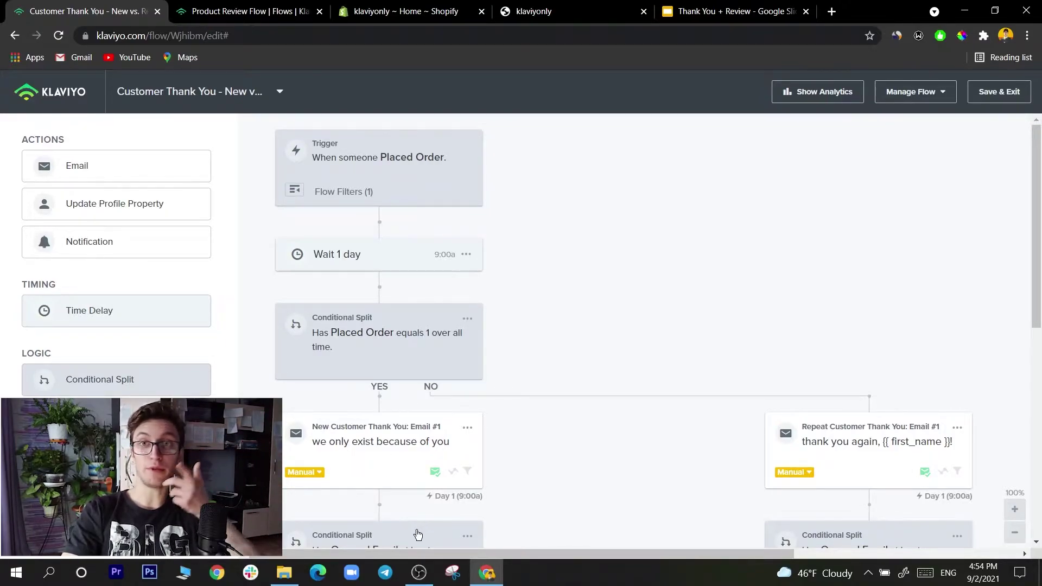
{"action": "right_click", "coordinate": [539, 359]}
{"action": "left_click", "coordinate": [610, 226]}
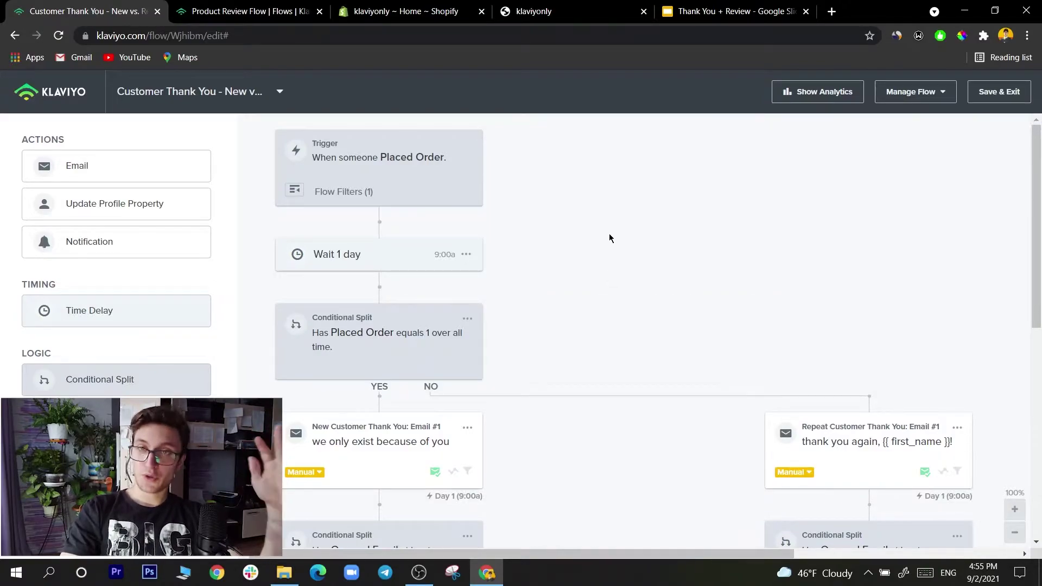
Select New Customer Thank You: Email #1 on the YES branch, open its web preview, and read the heading.
{"action": "scroll", "coordinate": [610, 235], "scroll_direction": "down", "scroll_amount": 4}
{"action": "scroll", "coordinate": [608, 244], "scroll_direction": "up", "scroll_amount": 2}
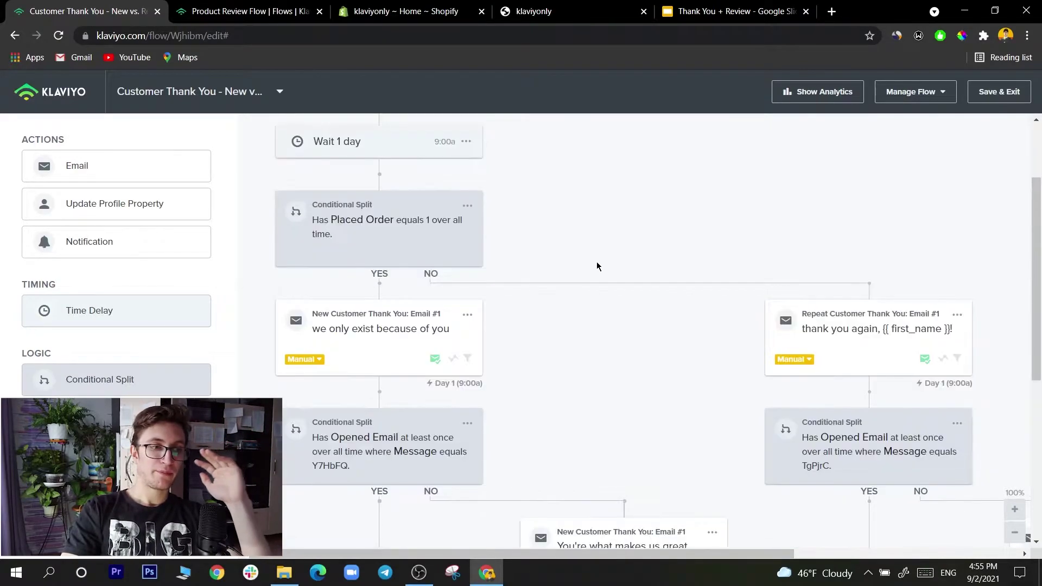
{"action": "left_click", "coordinate": [388, 329]}
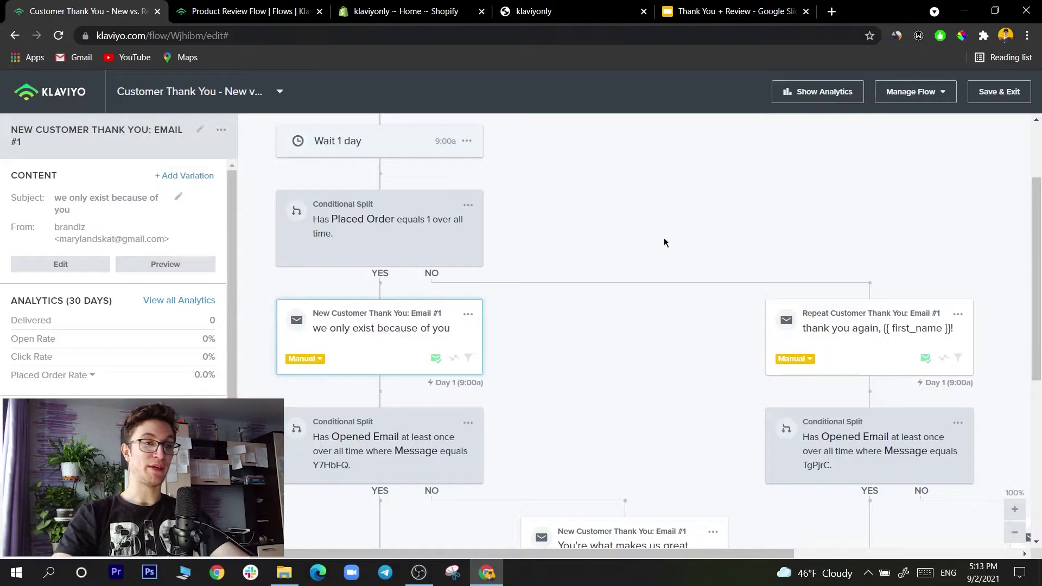
{"action": "mouse_move", "coordinate": [355, 320]}
{"action": "left_mouse_down"}
{"action": "mouse_move", "coordinate": [335, 323]}
{"action": "mouse_move", "coordinate": [358, 337]}
{"action": "left_mouse_up"}
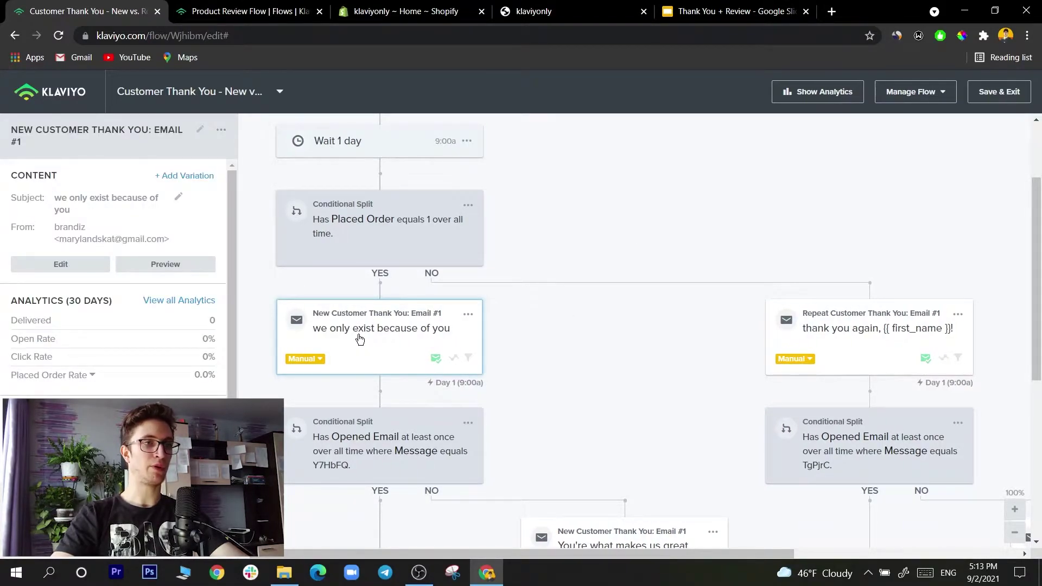
{"action": "left_click", "coordinate": [359, 338]}
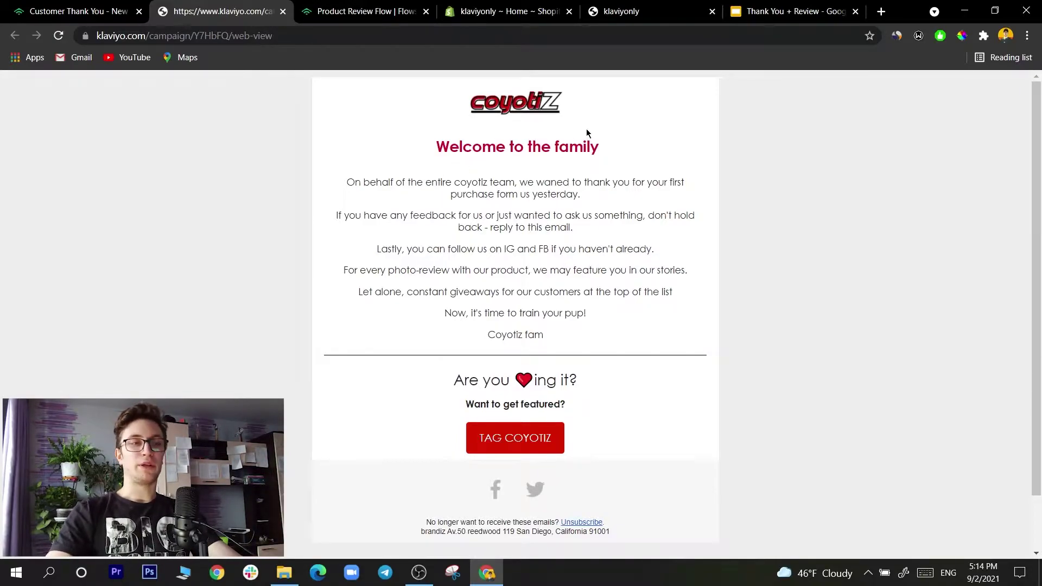
{"action": "left_click_drag", "start_coordinate": [437, 149], "coordinate": [599, 165]}
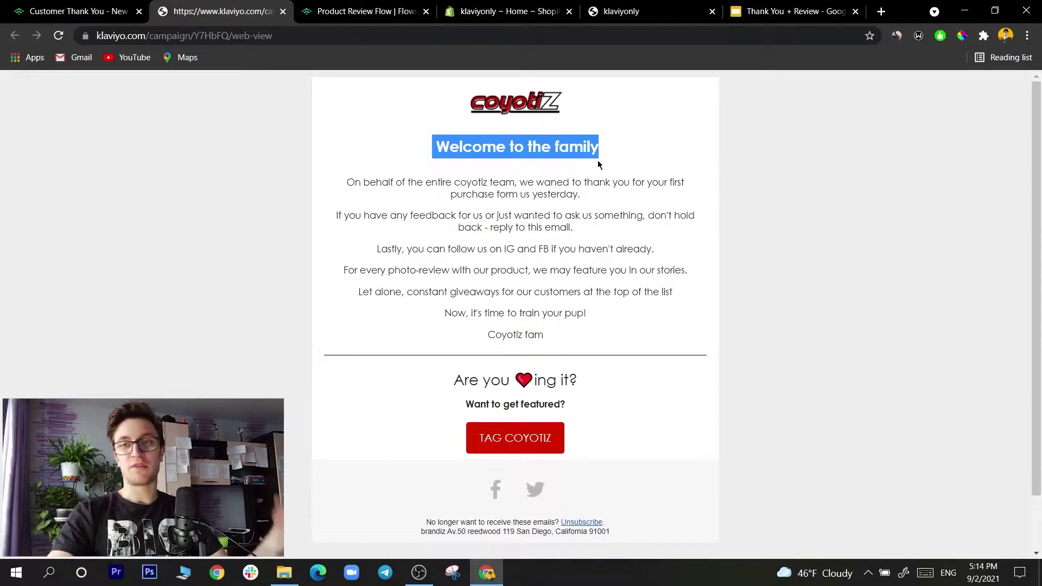
{"action": "left_click", "coordinate": [607, 174]}
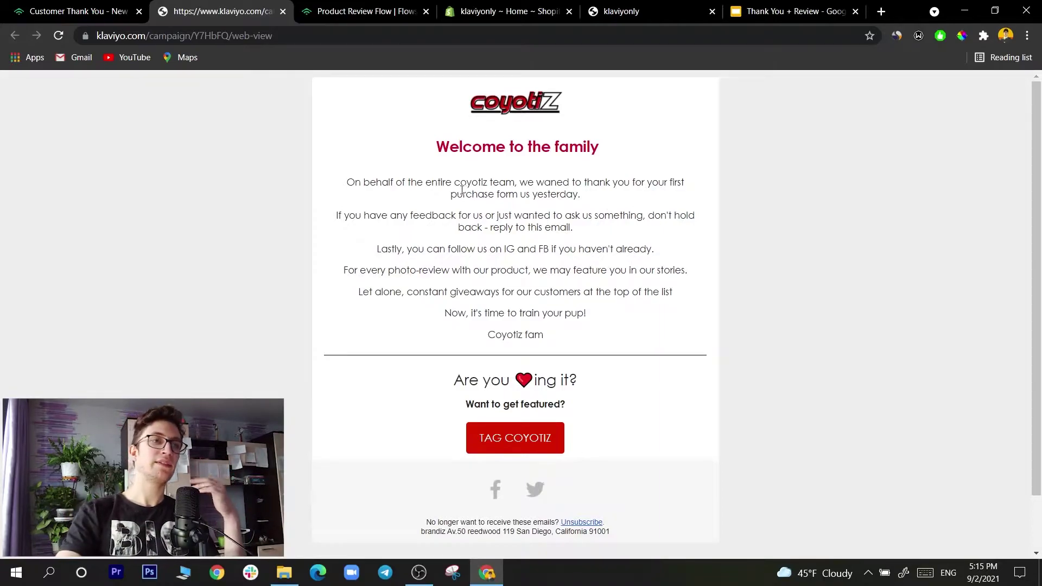
Browse the klaviyonly storefront's Featured collection and bring up the Product Review Flow in Klaviyo.
{"action": "left_click", "coordinate": [523, 8]}
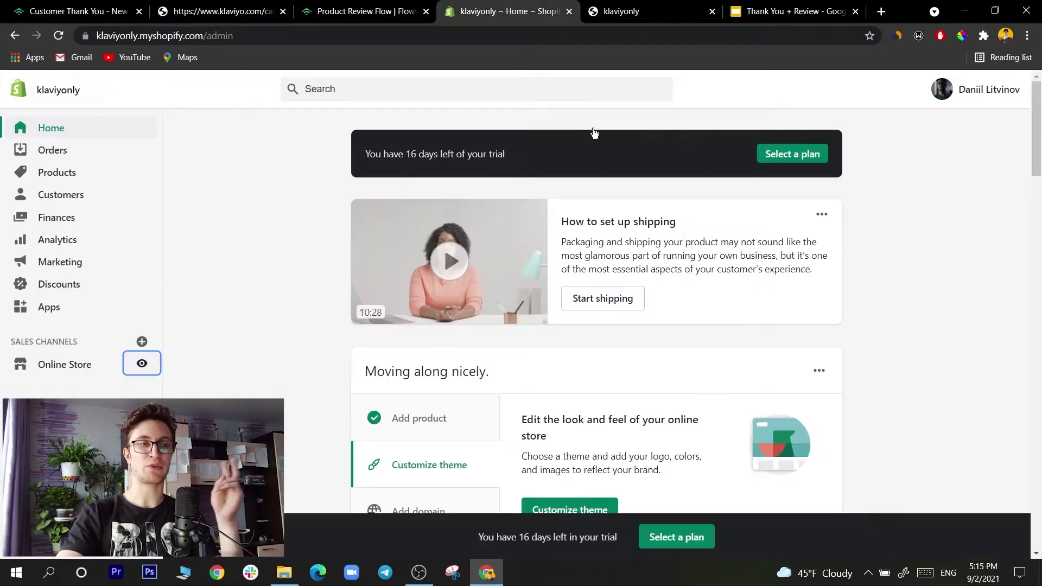
{"action": "left_click", "coordinate": [658, 7]}
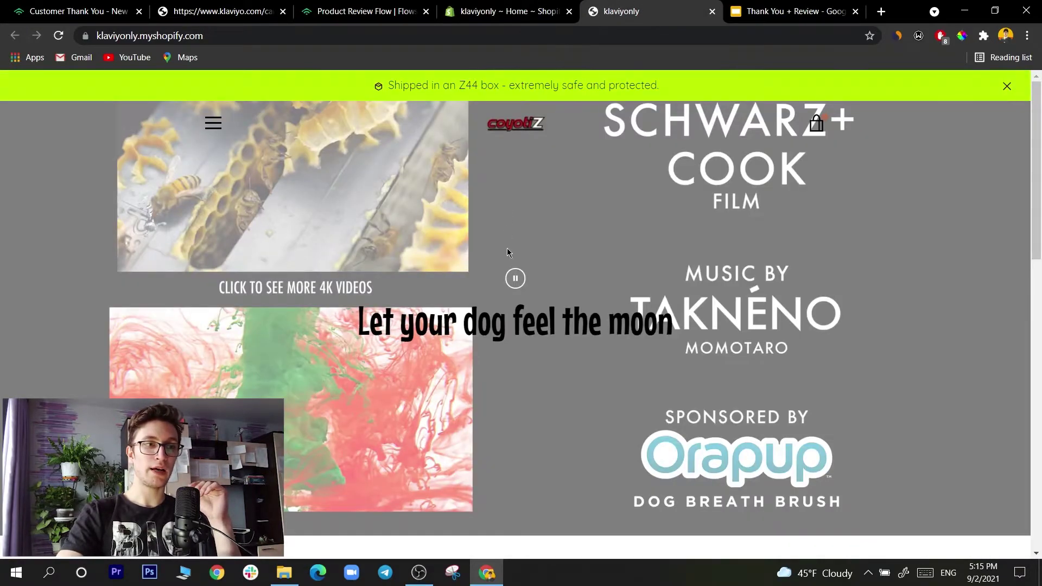
{"action": "scroll", "coordinate": [534, 302], "scroll_direction": "down", "scroll_amount": 8}
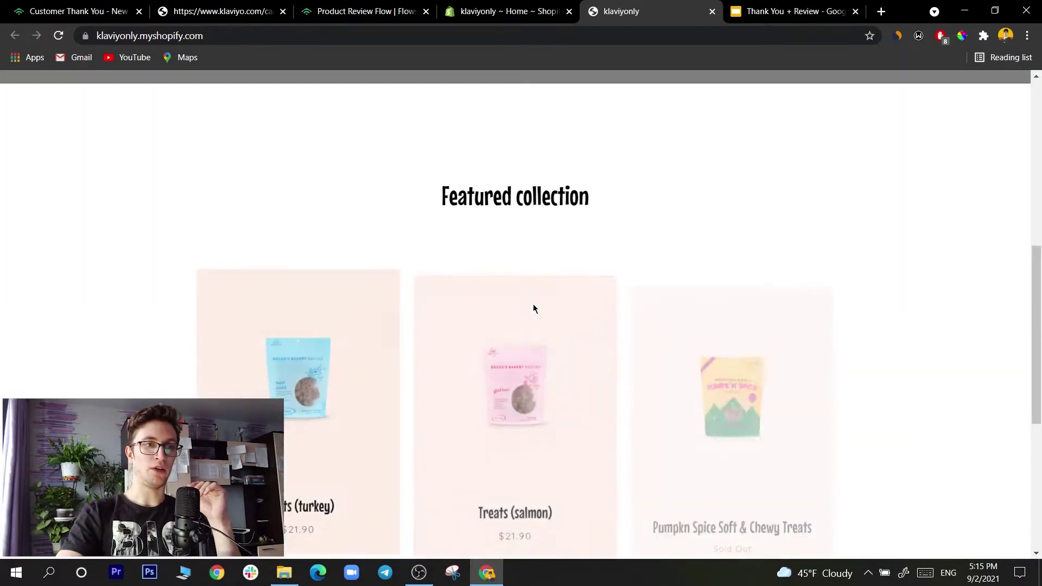
{"action": "scroll", "coordinate": [760, 247], "scroll_direction": "down", "scroll_amount": 2}
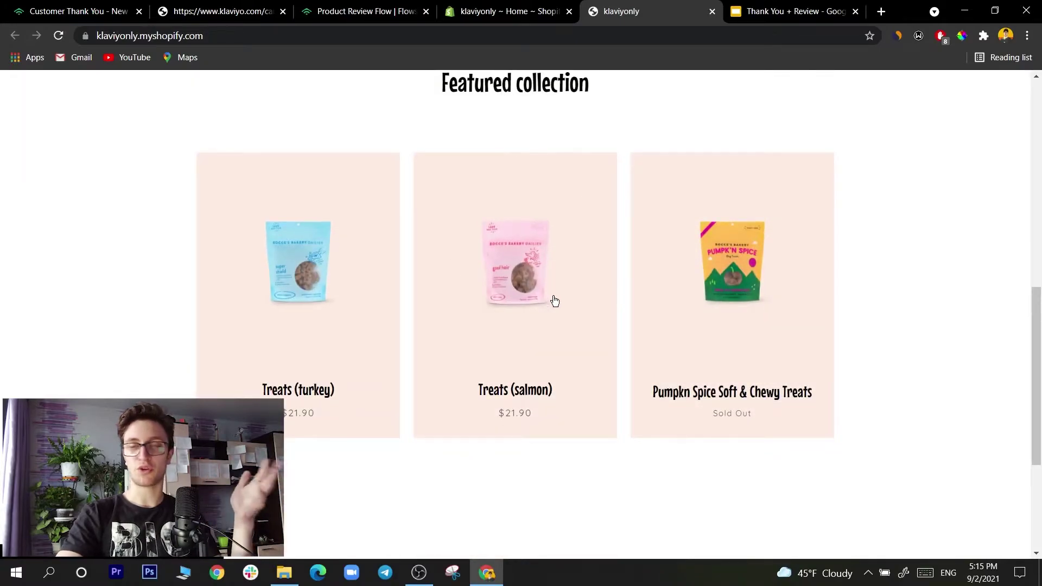
{"action": "left_click", "coordinate": [335, 6]}
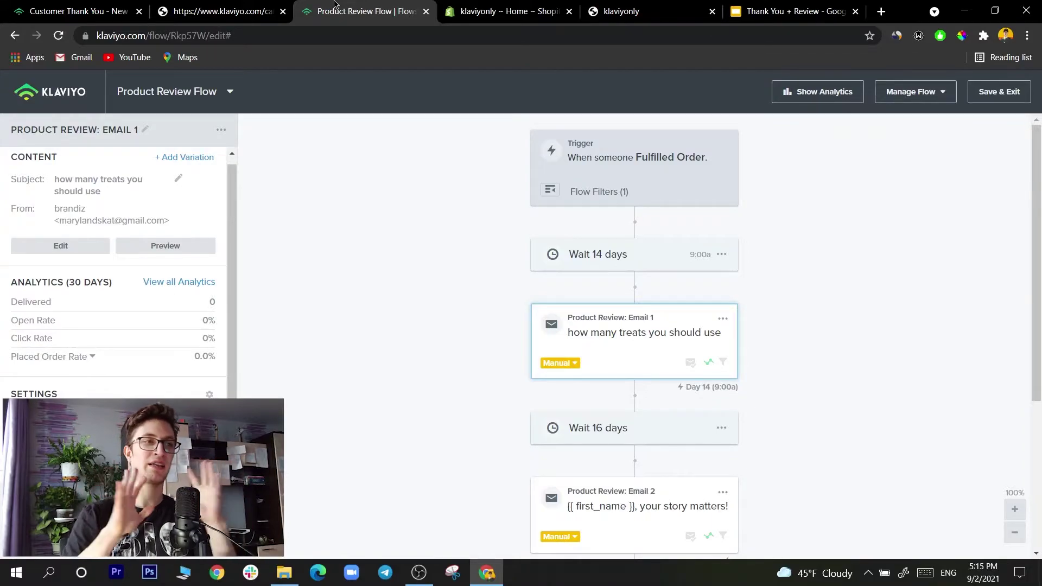
Check the new customer thank-you email preview against its flow, and review its social follow and photo-review lines.
{"action": "left_click", "coordinate": [204, 6]}
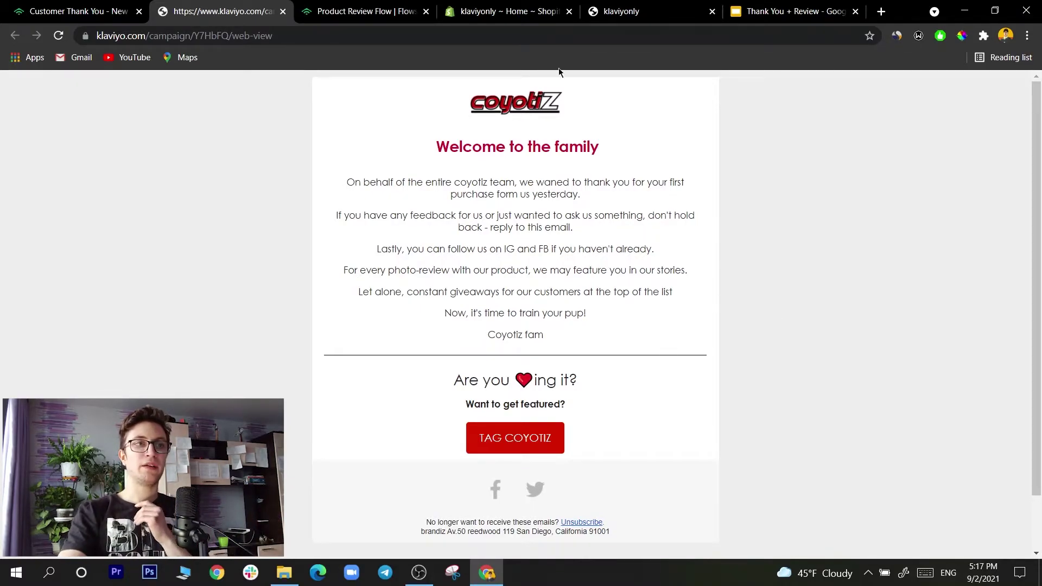
{"action": "left_click", "coordinate": [103, 10]}
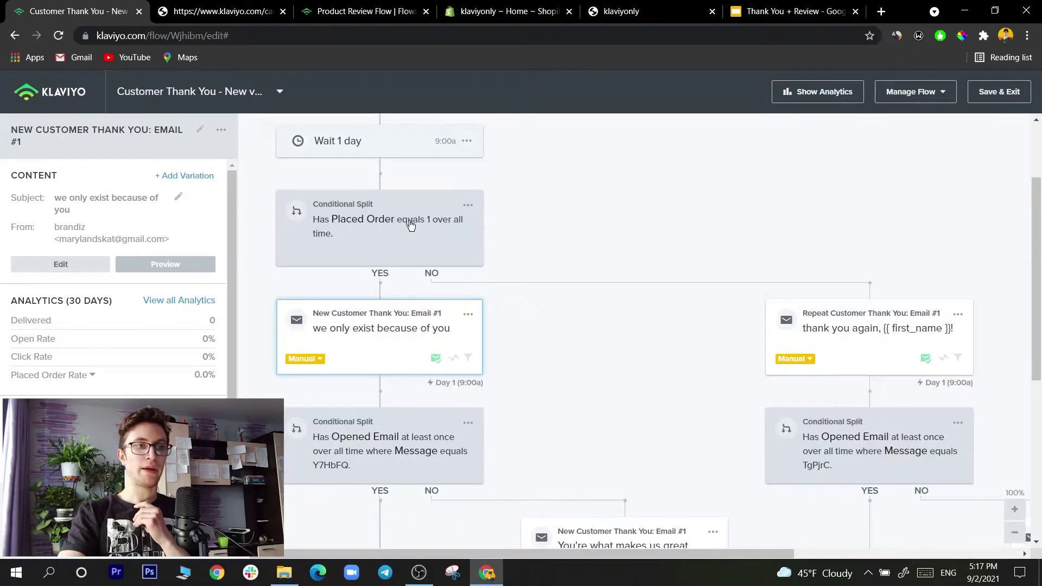
{"action": "key", "text": "ctrl+Tab"}
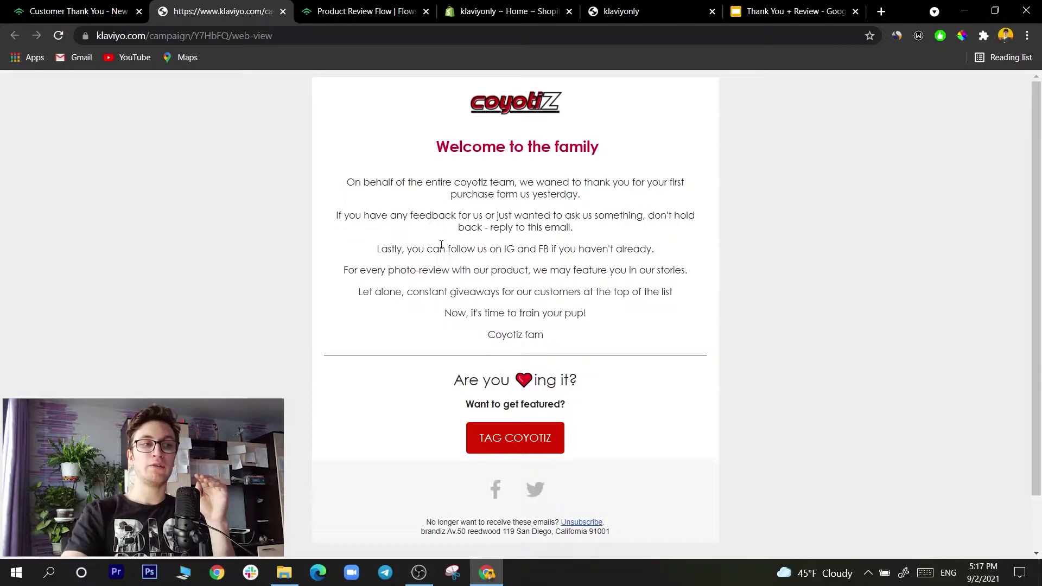
{"action": "left_click_drag", "start_coordinate": [415, 251], "coordinate": [558, 250]}
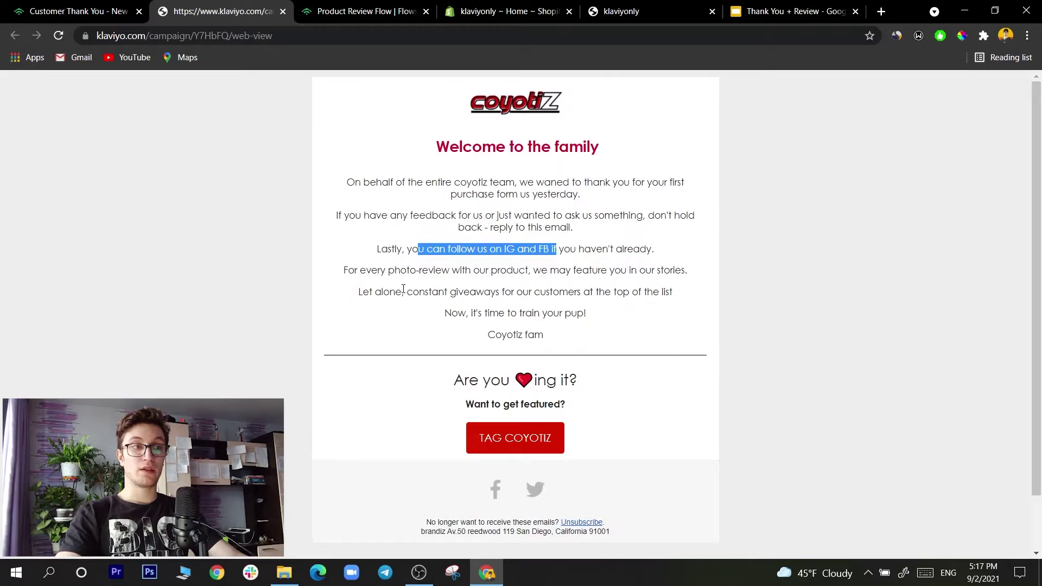
{"action": "left_click_drag", "start_coordinate": [358, 271], "coordinate": [513, 272]}
{"action": "left_click", "coordinate": [659, 290]}
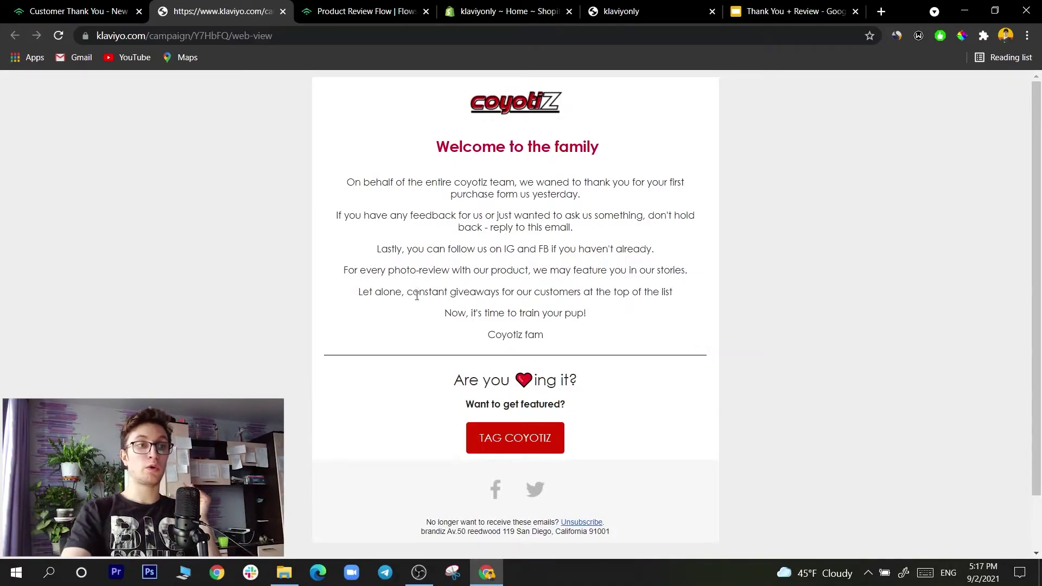
Review the giveaways line in the new customer email preview and return to the Customer Thank You flow.
{"action": "left_click_drag", "start_coordinate": [414, 293], "coordinate": [497, 297]}
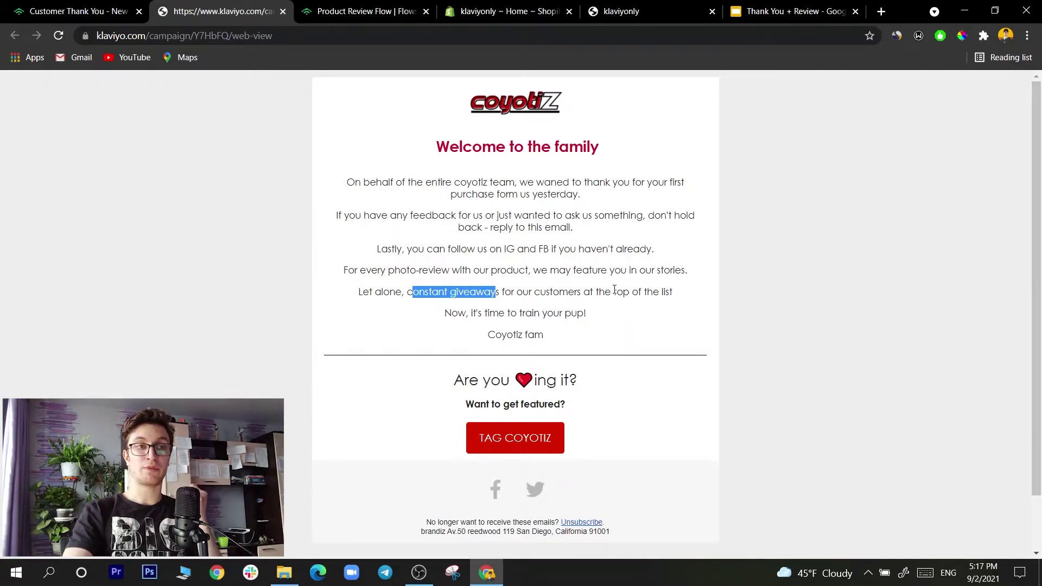
{"action": "left_click_drag", "start_coordinate": [605, 293], "coordinate": [640, 293]}
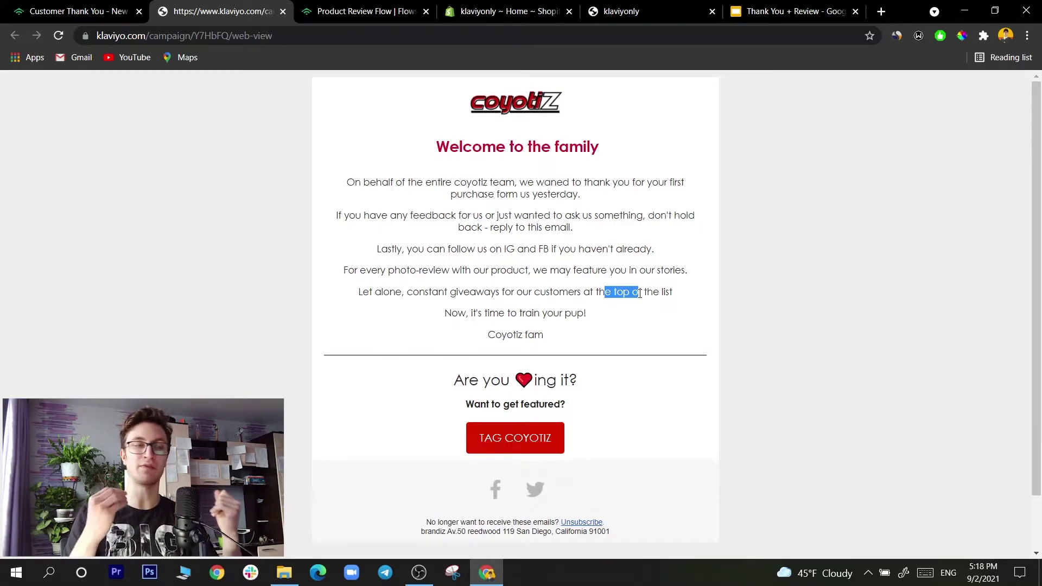
{"action": "left_click", "coordinate": [61, 8]}
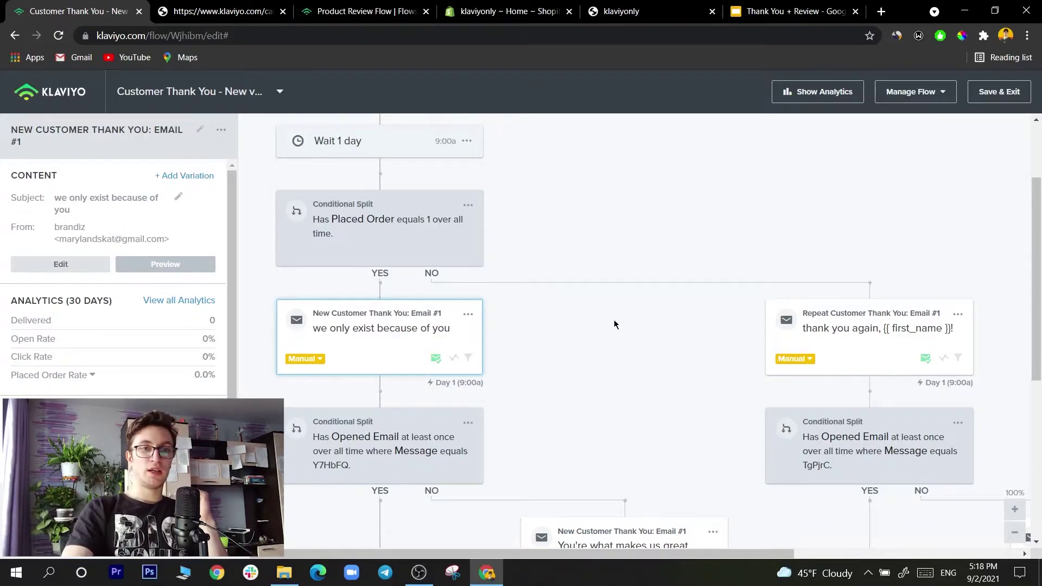
Select Repeat Customer Thank You: Email #1 on the NO branch and open its web preview.
{"action": "left_click", "coordinate": [877, 328]}
{"action": "scroll", "coordinate": [679, 270], "scroll_direction": "down", "scroll_amount": 2}
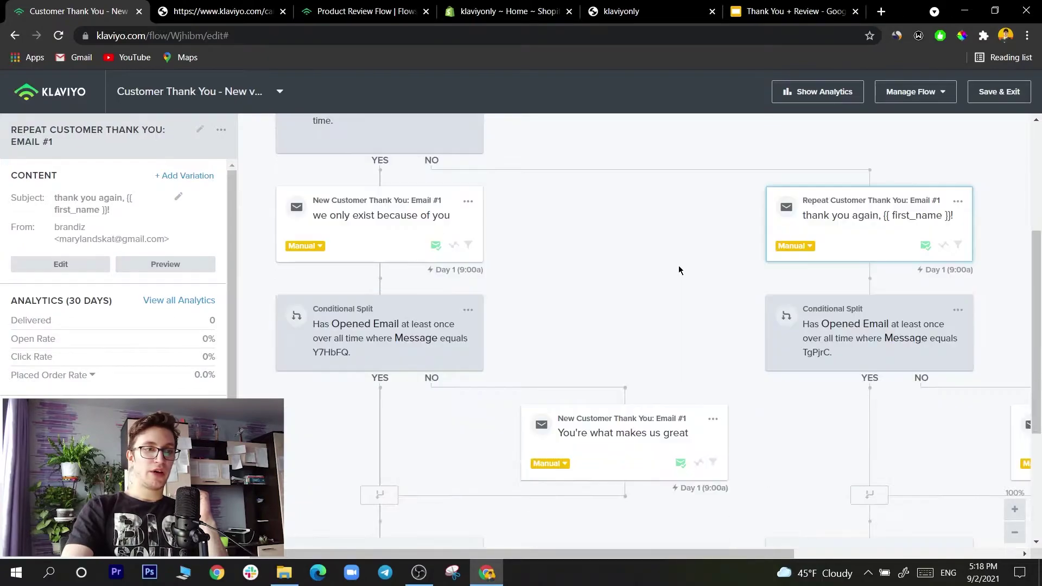
{"action": "scroll", "coordinate": [679, 269], "scroll_direction": "up", "scroll_amount": 2}
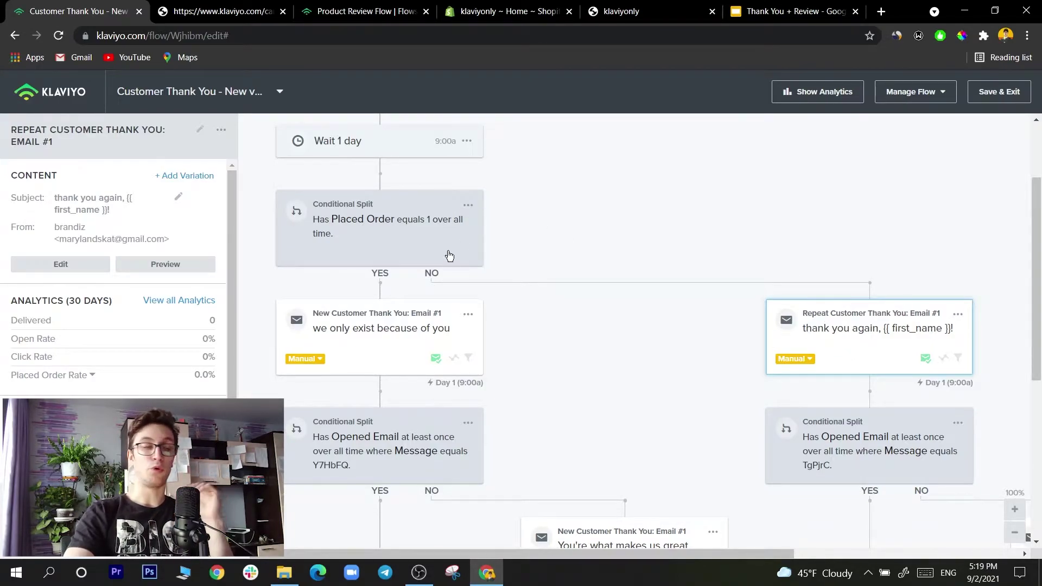
{"action": "left_click", "coordinate": [166, 265]}
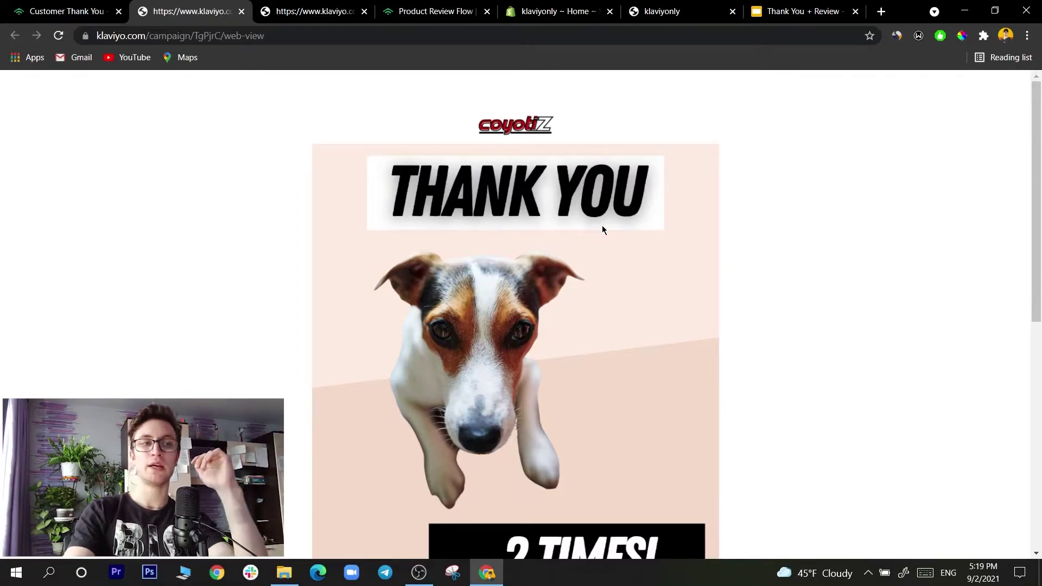
Examine the repeat customer email's banner image, personal thank-you message, shop link and footer.
{"action": "scroll", "coordinate": [602, 226], "scroll_direction": "down", "scroll_amount": 4}
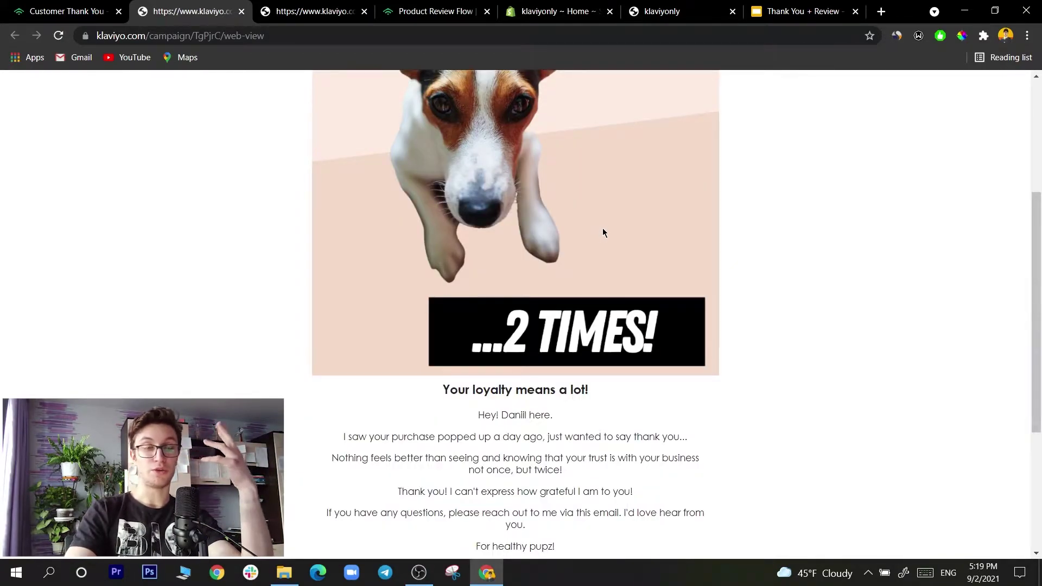
{"action": "scroll", "coordinate": [553, 233], "scroll_direction": "down", "scroll_amount": 2}
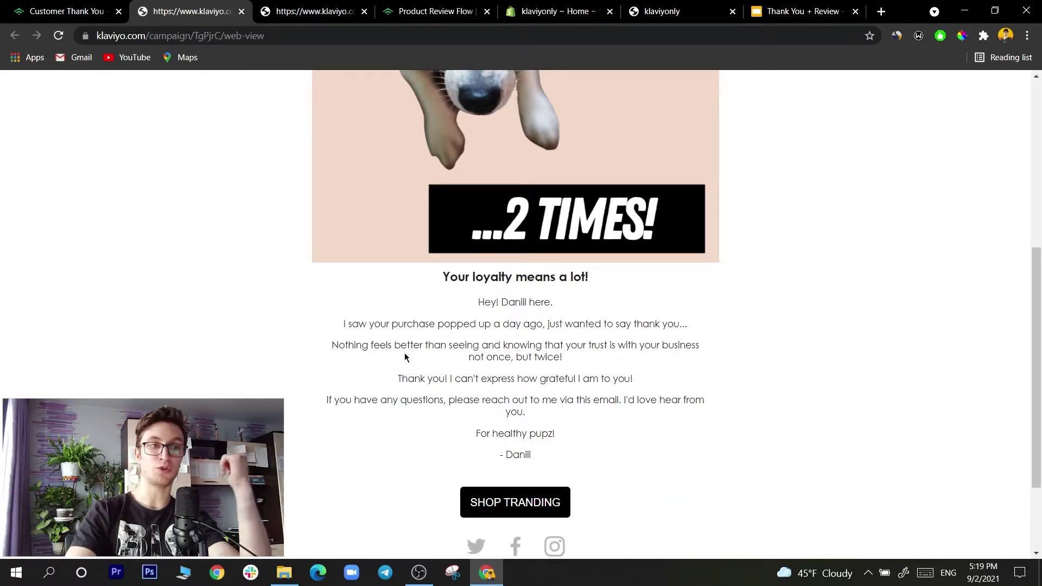
{"action": "scroll", "coordinate": [405, 357], "scroll_direction": "up", "scroll_amount": 6}
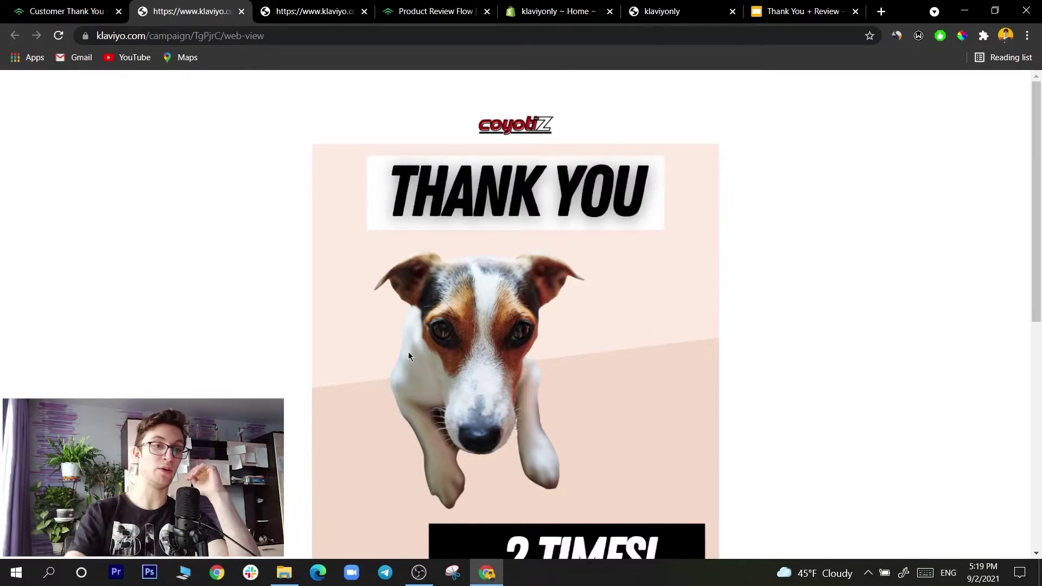
{"action": "scroll", "coordinate": [408, 352], "scroll_direction": "down", "scroll_amount": 8}
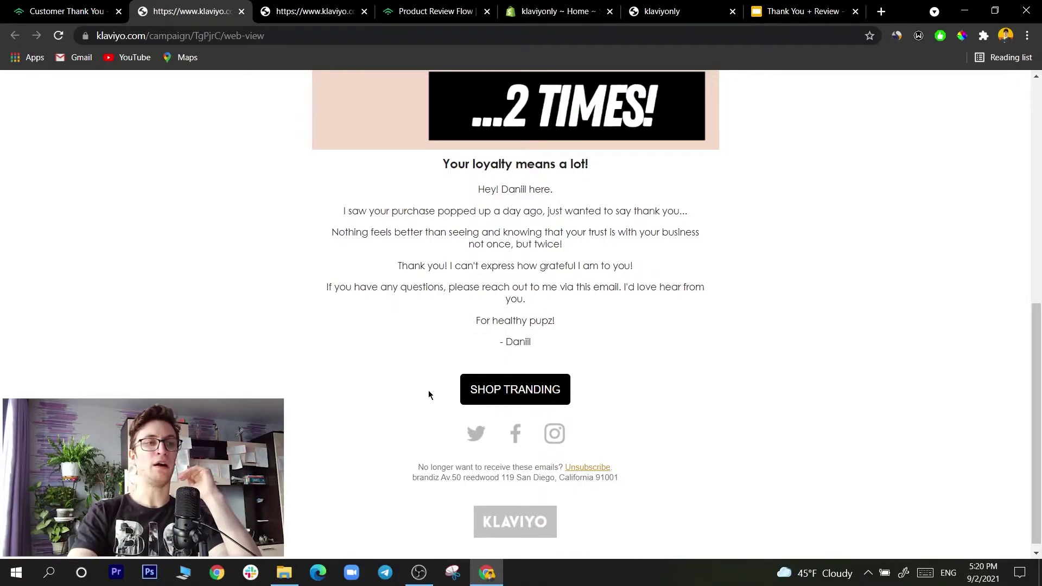
{"action": "scroll", "coordinate": [429, 390], "scroll_direction": "up", "scroll_amount": 2}
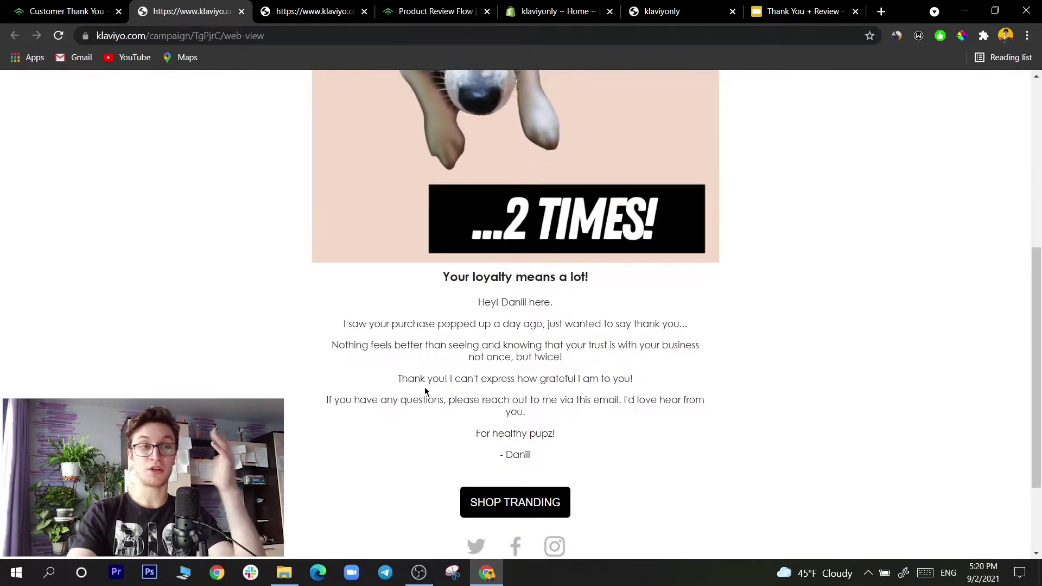
{"action": "scroll", "coordinate": [432, 389], "scroll_direction": "up", "scroll_amount": 6}
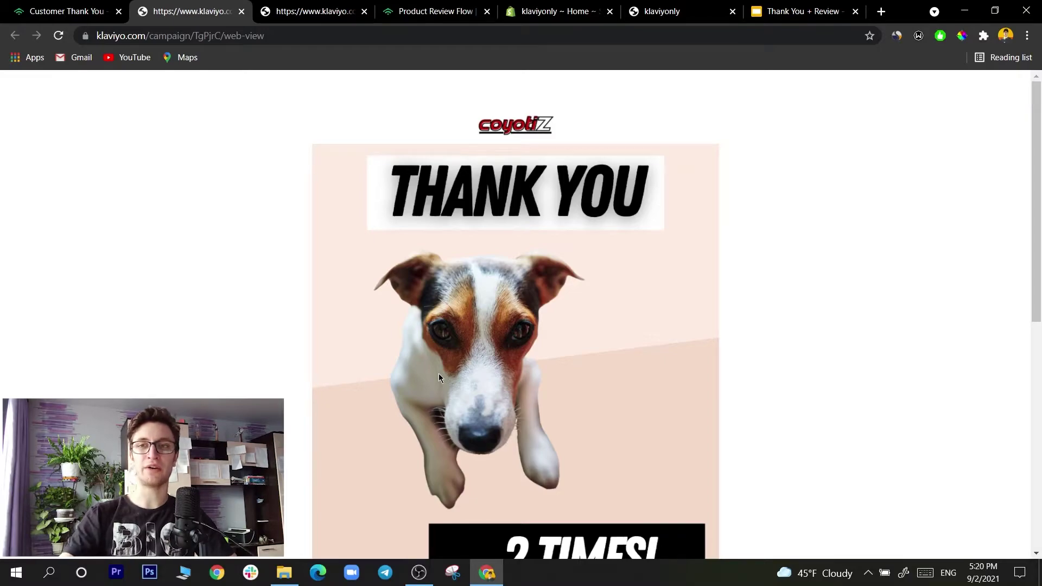
{"action": "scroll", "coordinate": [505, 301], "scroll_direction": "down", "scroll_amount": 6}
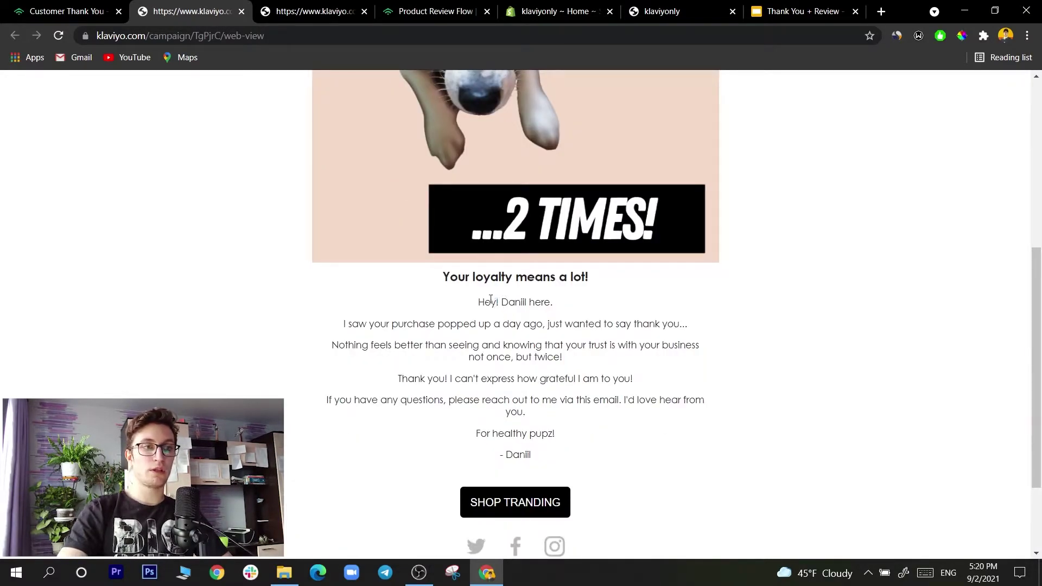
{"action": "scroll", "coordinate": [492, 302], "scroll_direction": "down", "scroll_amount": 2}
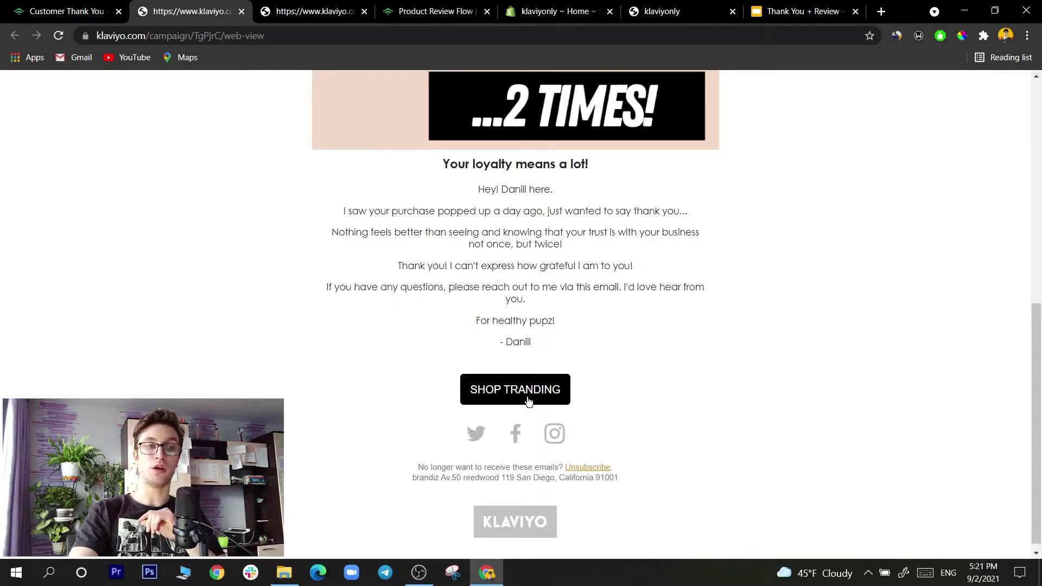
{"action": "scroll", "coordinate": [450, 337], "scroll_direction": "up", "scroll_amount": 8}
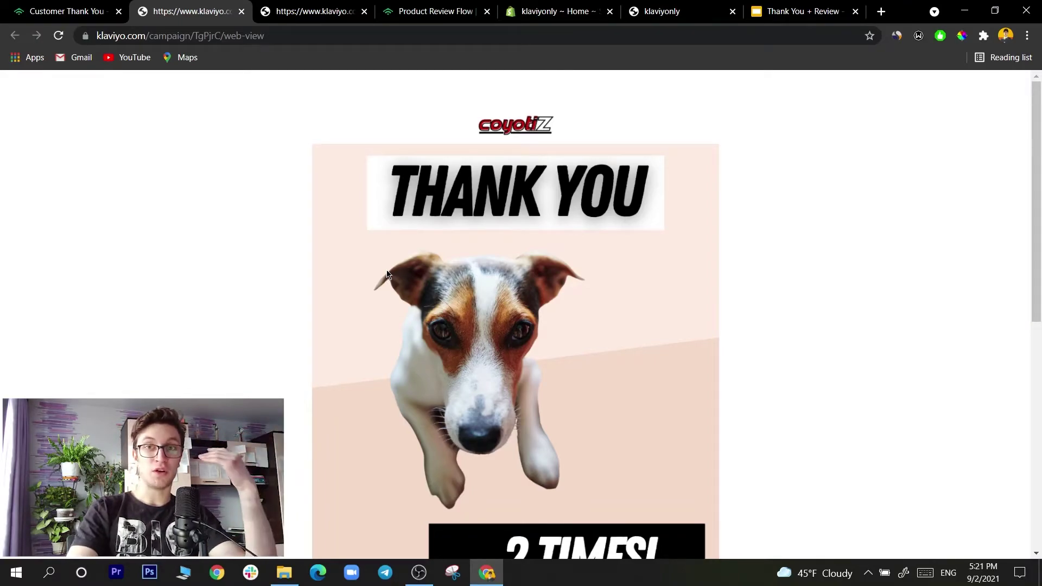
{"action": "scroll", "coordinate": [470, 288], "scroll_direction": "down", "scroll_amount": 8}
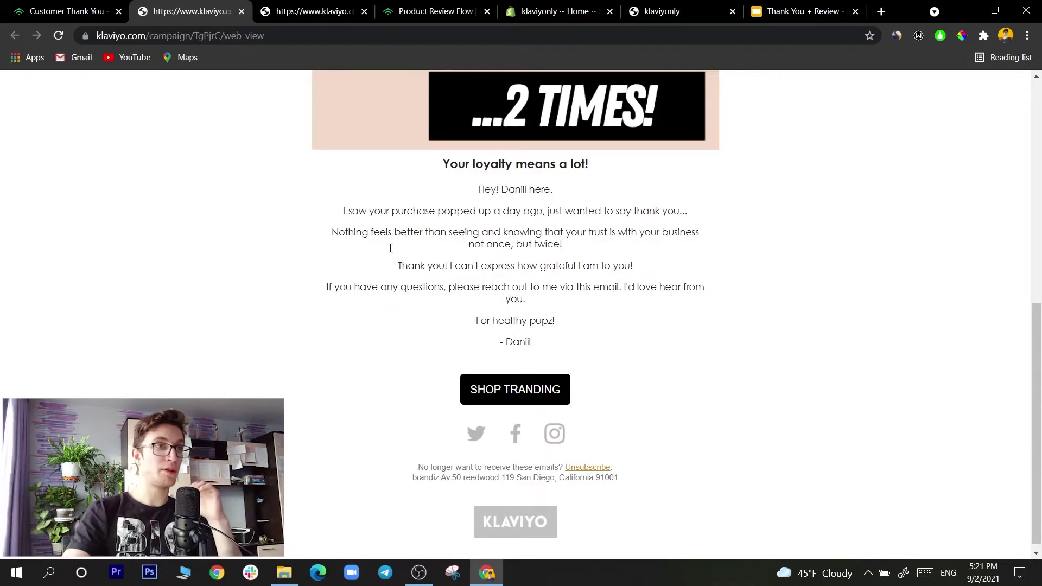
Close both email previews and view the Opened Email splits below the first emails in the flow.
{"action": "left_click", "coordinate": [241, 11]}
{"action": "left_click", "coordinate": [242, 12]}
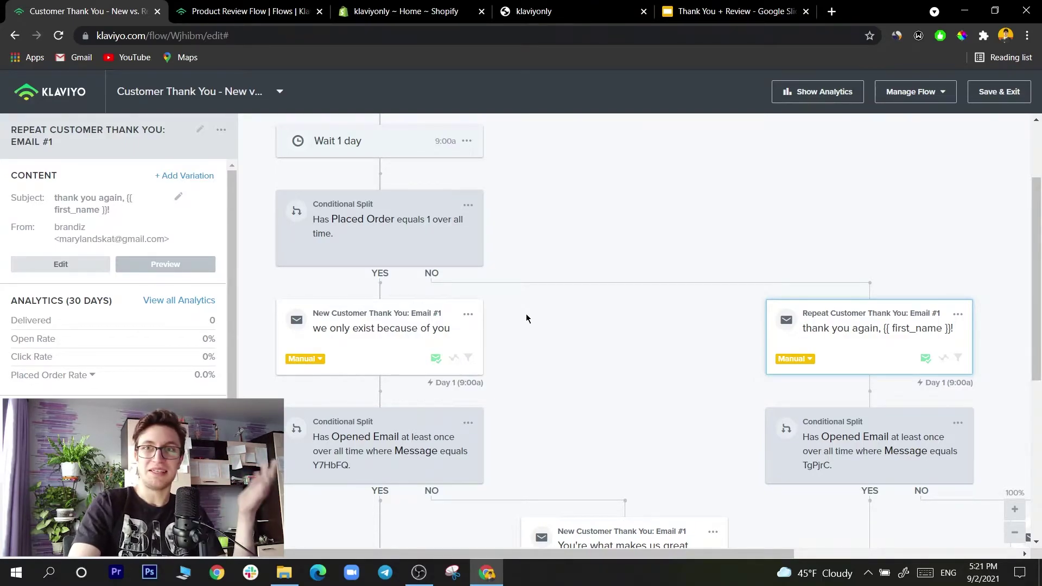
{"action": "scroll", "coordinate": [598, 318], "scroll_direction": "down", "scroll_amount": 2}
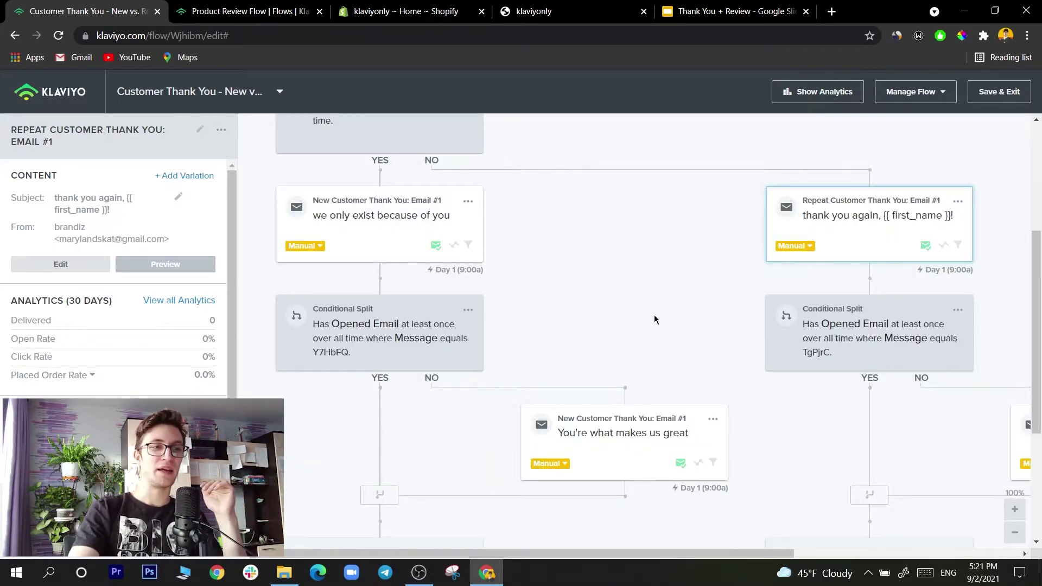
{"action": "scroll", "coordinate": [655, 313], "scroll_direction": "down", "scroll_amount": 1}
{"action": "scroll", "coordinate": [651, 315], "scroll_direction": "up", "scroll_amount": 1}
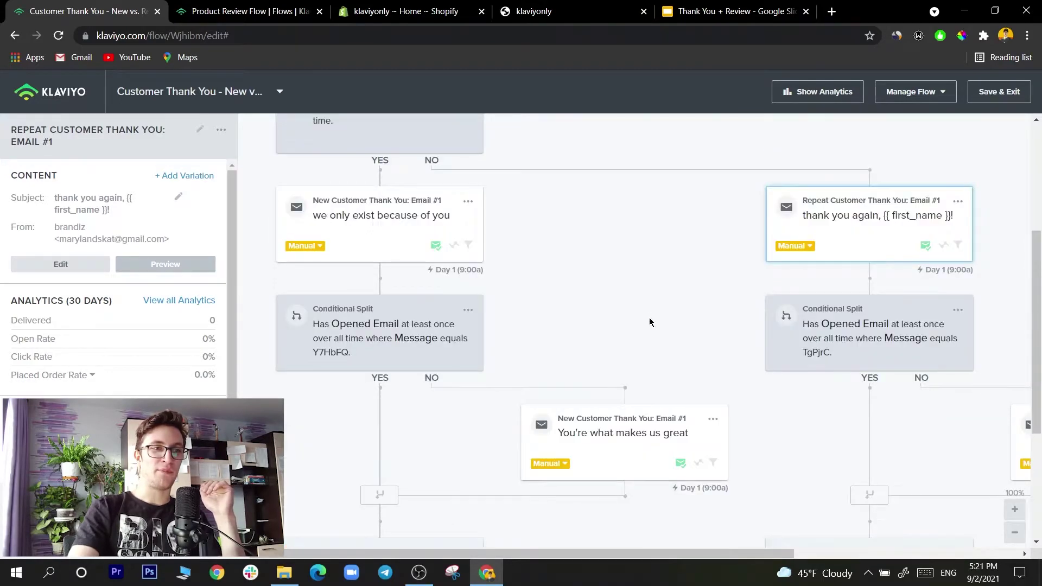
Inspect the configuration of the Opened Email conditional split under New Customer Thank You: Email #1.
{"action": "left_click", "coordinate": [381, 331]}
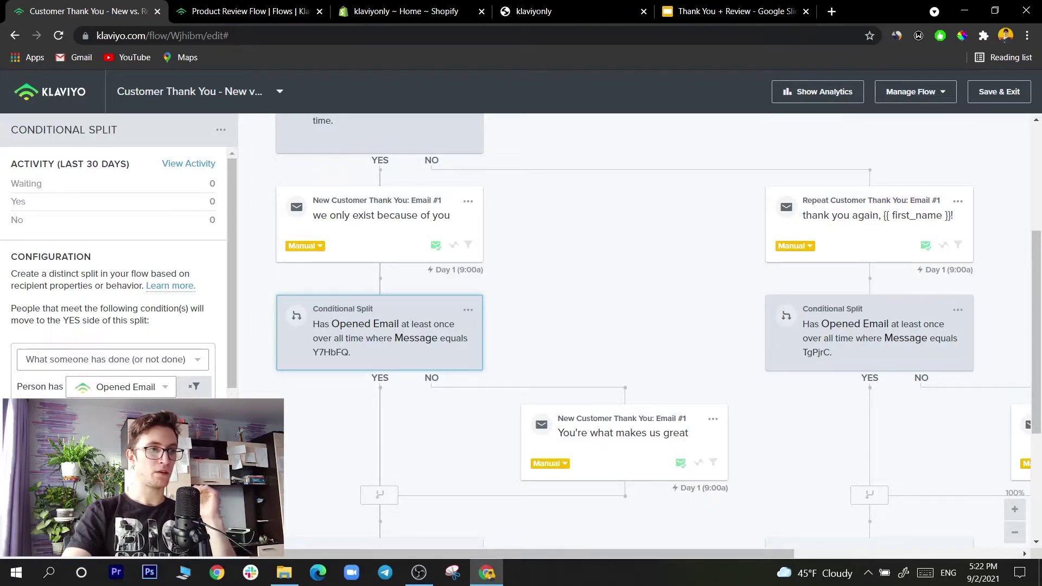
{"action": "key", "text": "Escape"}
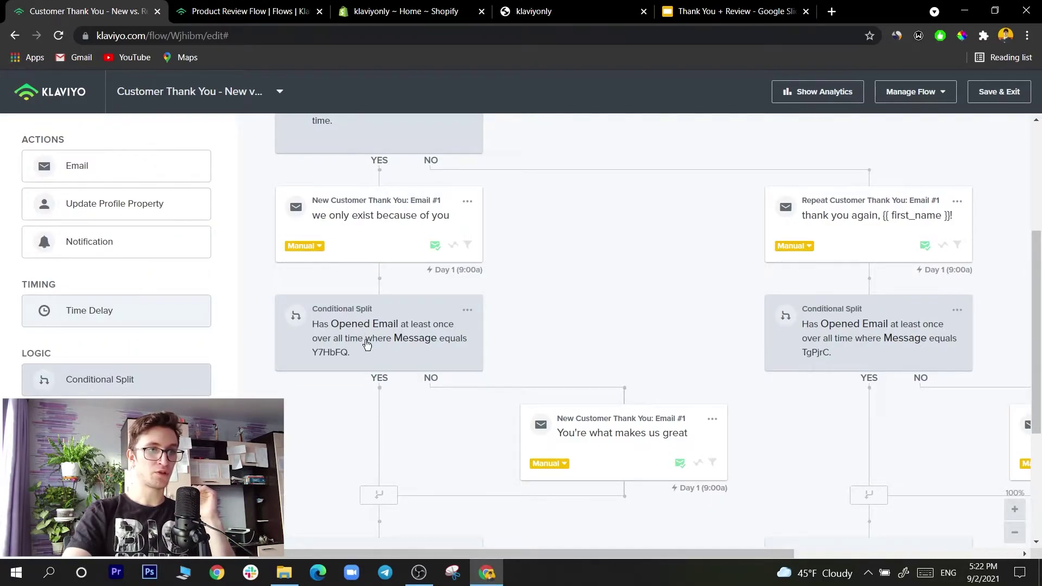
{"action": "left_click", "coordinate": [348, 339]}
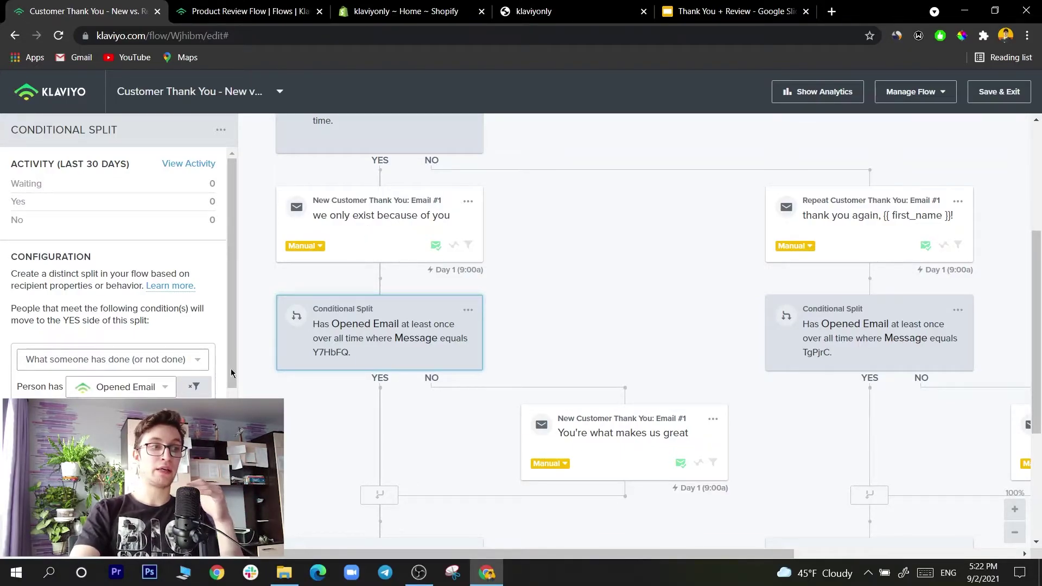
Open New Customer Thank You: Email #1 for editing, check the message ID in its web address, and return to the flow.
{"action": "left_click", "coordinate": [345, 224]}
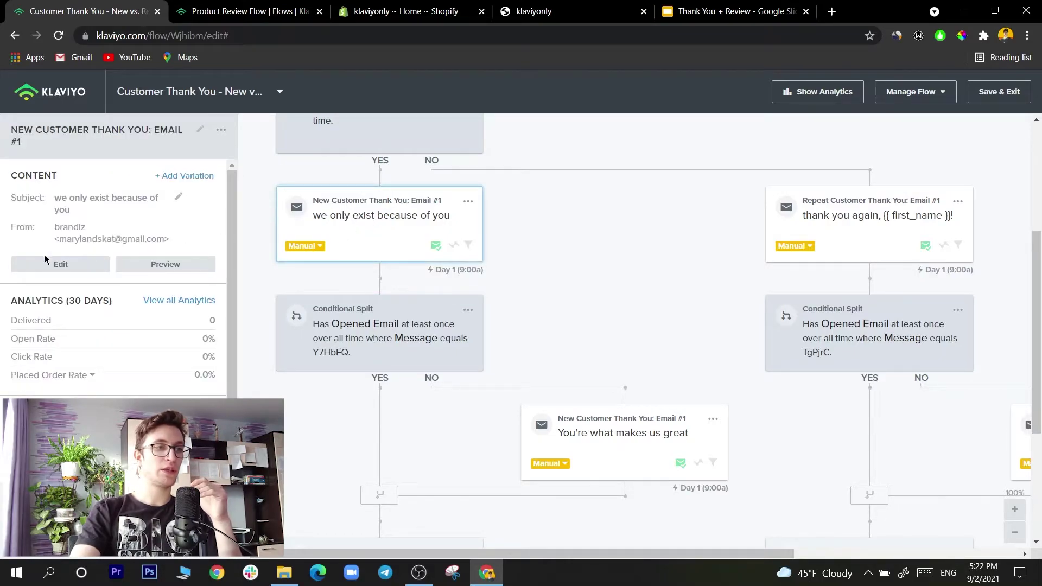
{"action": "left_click", "coordinate": [60, 264]}
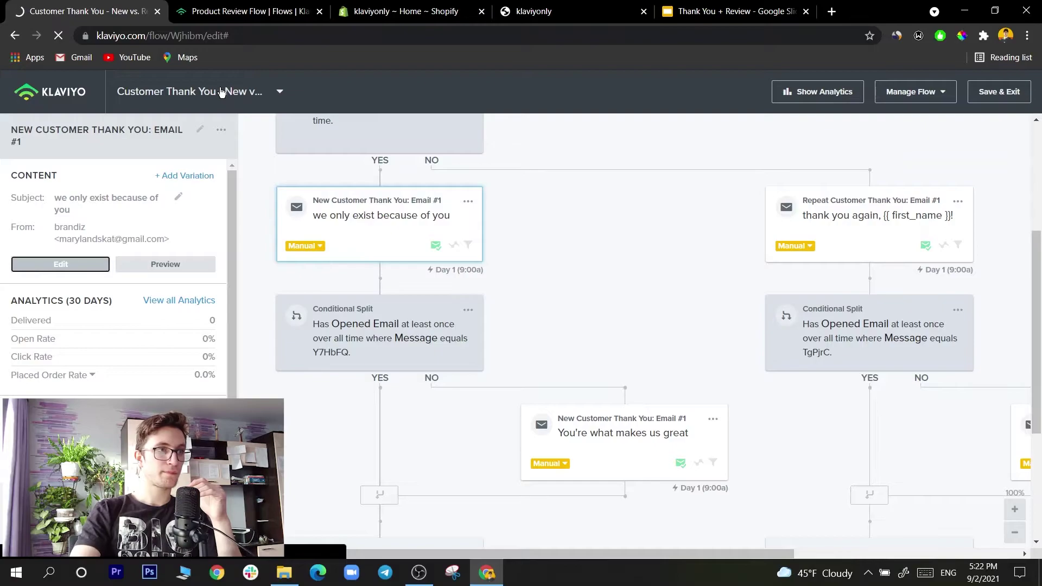
{"action": "double_click", "coordinate": [214, 33]}
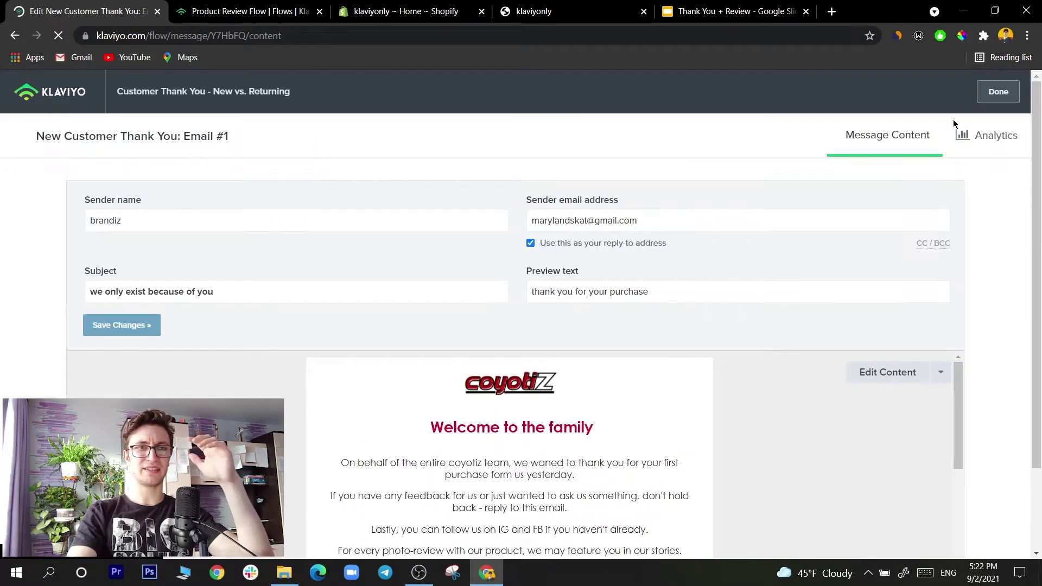
{"action": "left_click", "coordinate": [1007, 93]}
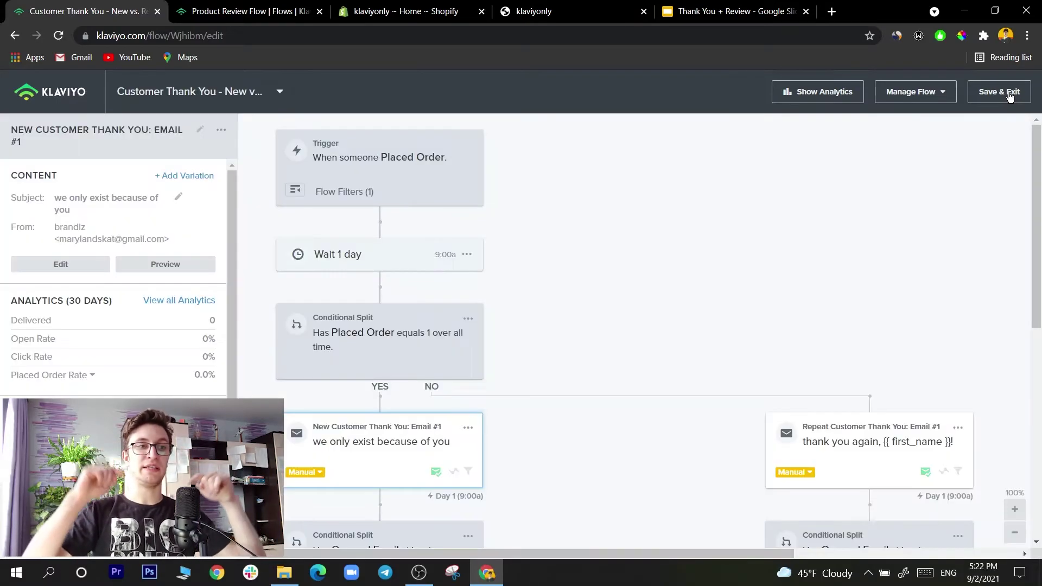
Examine the new customer branch from the Placed Order split through the unopened-email follow-up and 7-day wait to Email #2.
{"action": "scroll", "coordinate": [332, 429], "scroll_direction": "down", "scroll_amount": 2}
{"action": "scroll", "coordinate": [383, 361], "scroll_direction": "up", "scroll_amount": 2}
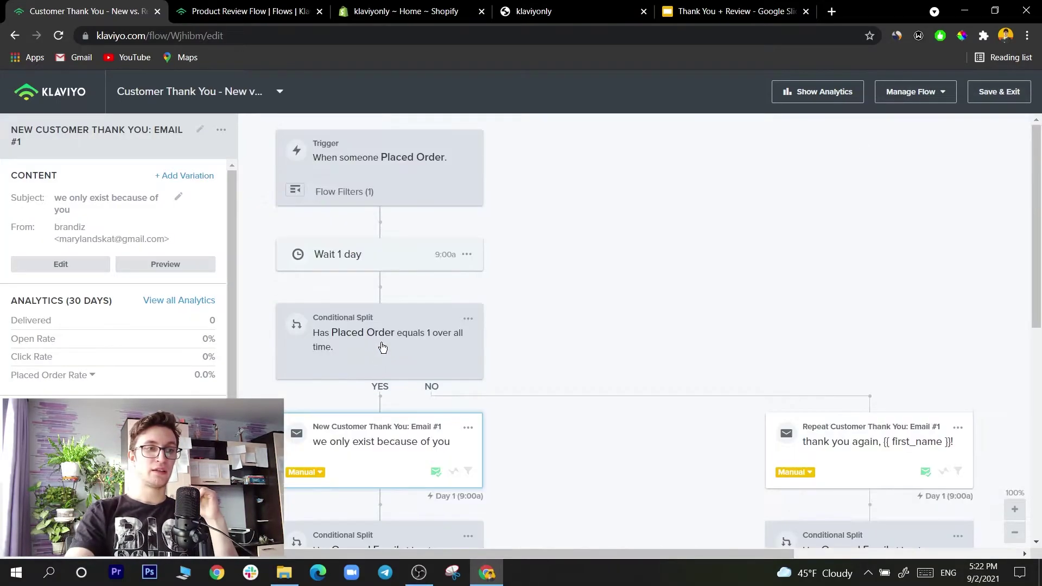
{"action": "scroll", "coordinate": [380, 326], "scroll_direction": "down", "scroll_amount": 2}
{"action": "scroll", "coordinate": [379, 320], "scroll_direction": "down", "scroll_amount": 2}
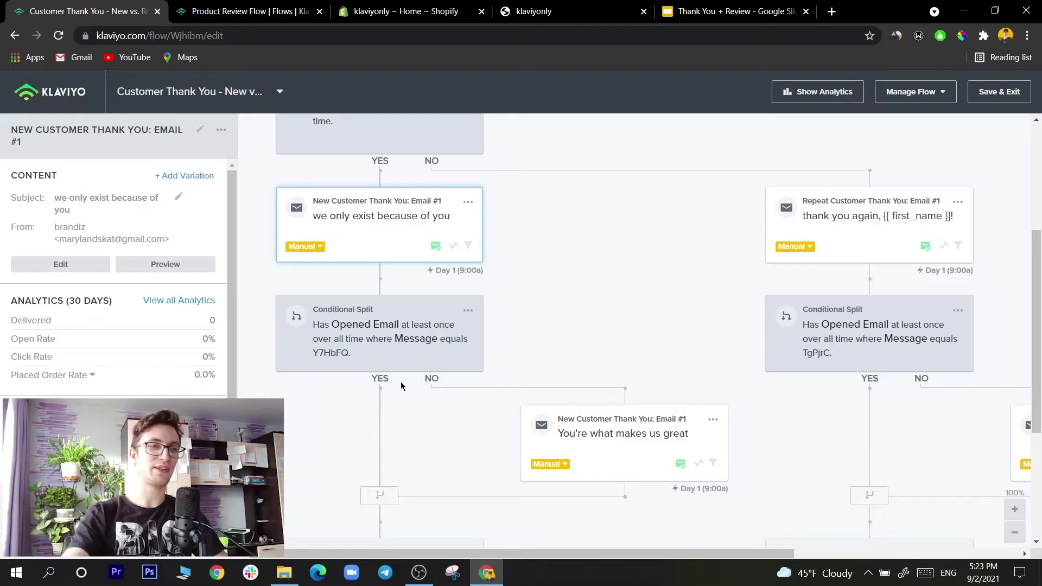
{"action": "scroll", "coordinate": [516, 386], "scroll_direction": "down", "scroll_amount": 2}
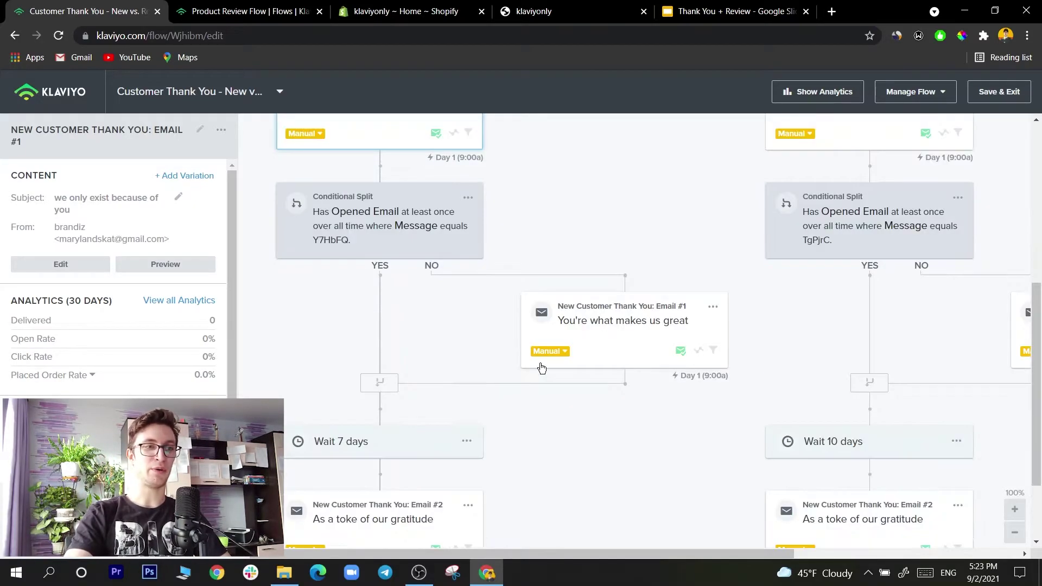
{"action": "scroll", "coordinate": [541, 368], "scroll_direction": "up", "scroll_amount": 2}
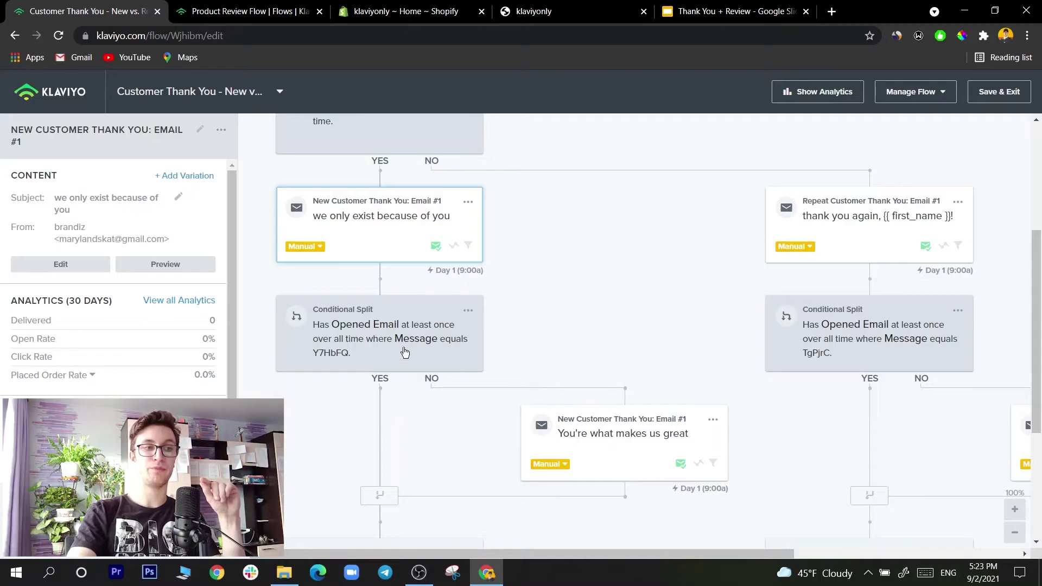
{"action": "scroll", "coordinate": [410, 405], "scroll_direction": "down", "scroll_amount": 4}
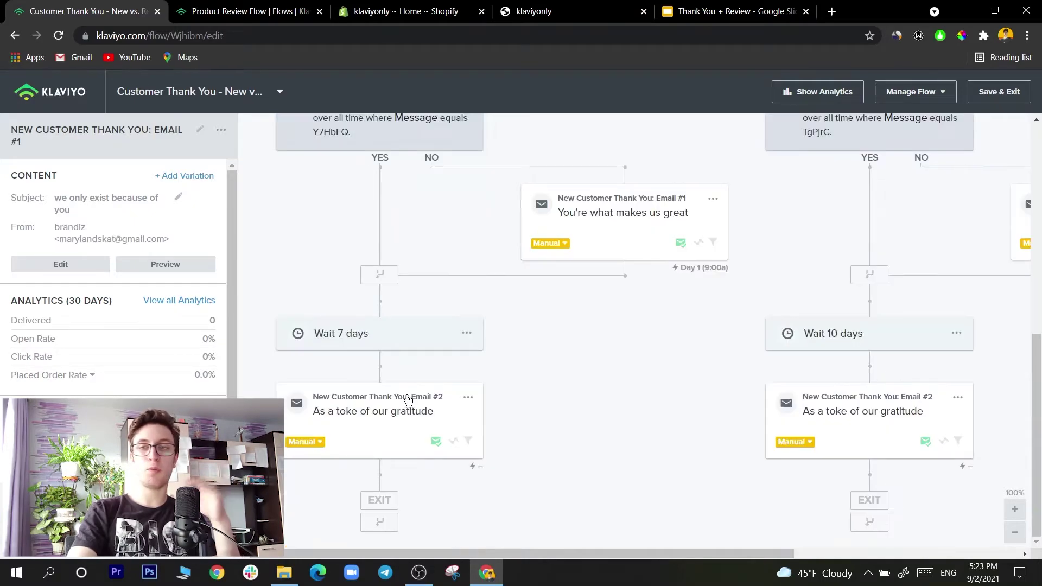
{"action": "scroll", "coordinate": [388, 320], "scroll_direction": "up", "scroll_amount": 4}
{"action": "scroll", "coordinate": [382, 307], "scroll_direction": "down", "scroll_amount": 4}
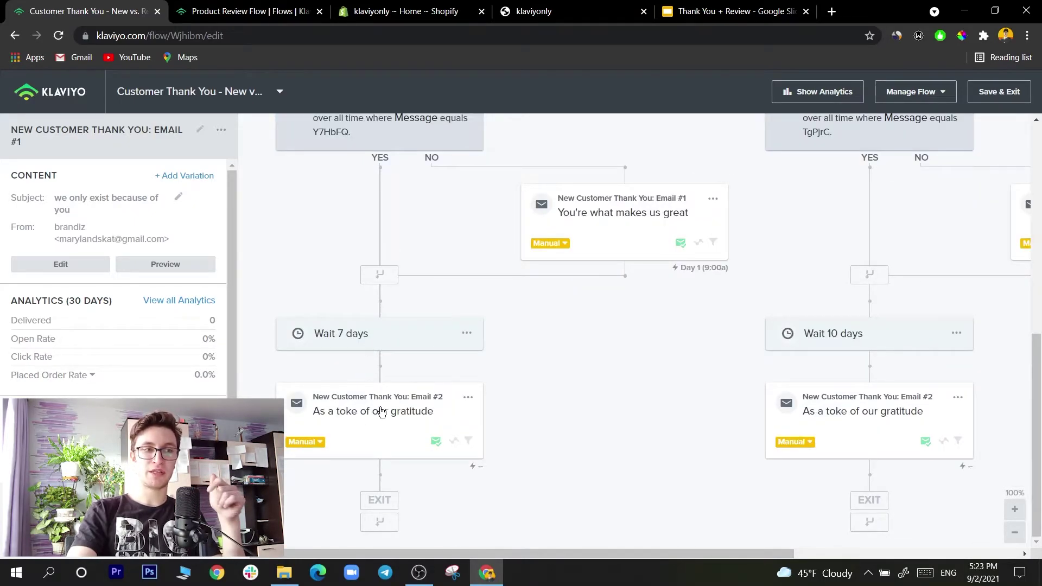
Correct the subject of Email #2 after the 7-day wait to "As a token of our gratitude".
{"action": "left_click", "coordinate": [353, 416]}
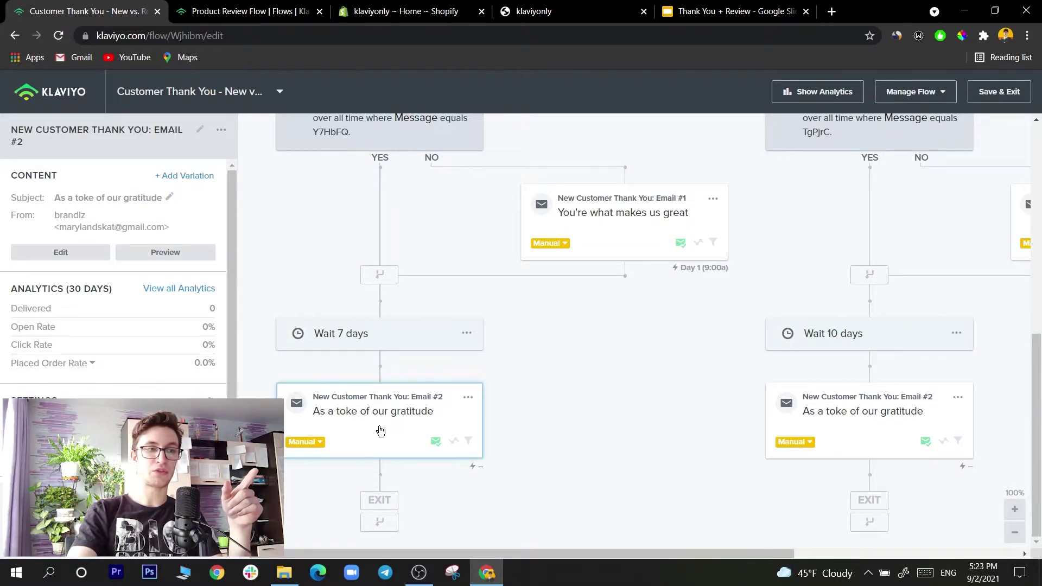
{"action": "left_click", "coordinate": [169, 204]}
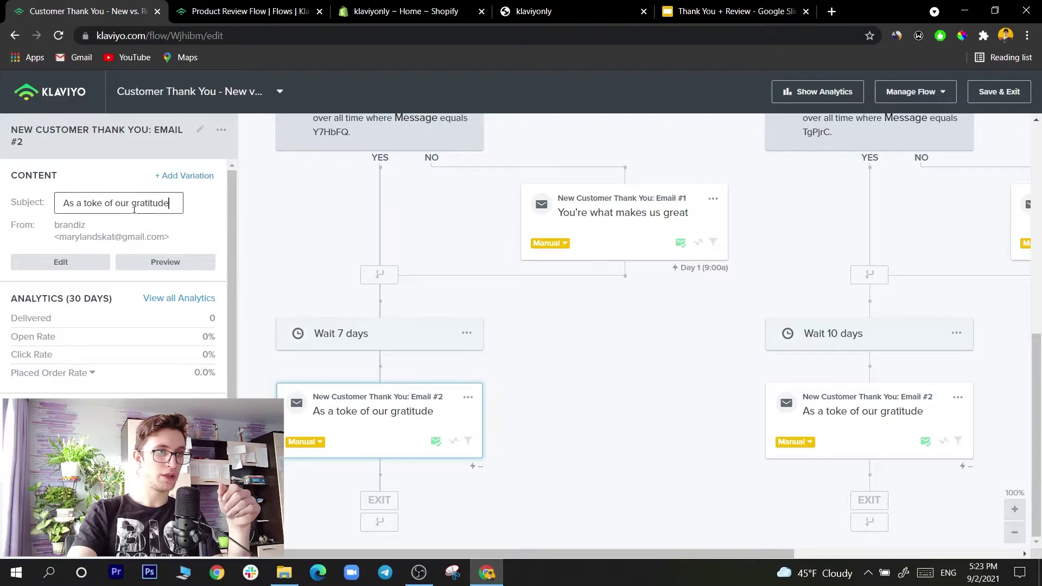
{"action": "left_click", "coordinate": [100, 204]}
{"action": "type", "text": "n"}
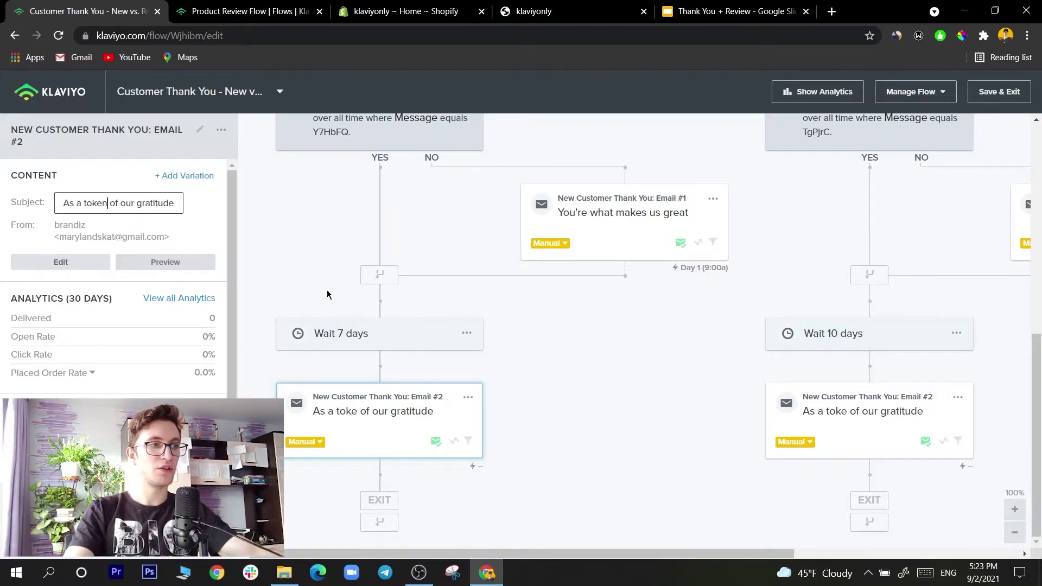
{"action": "left_click", "coordinate": [532, 381]}
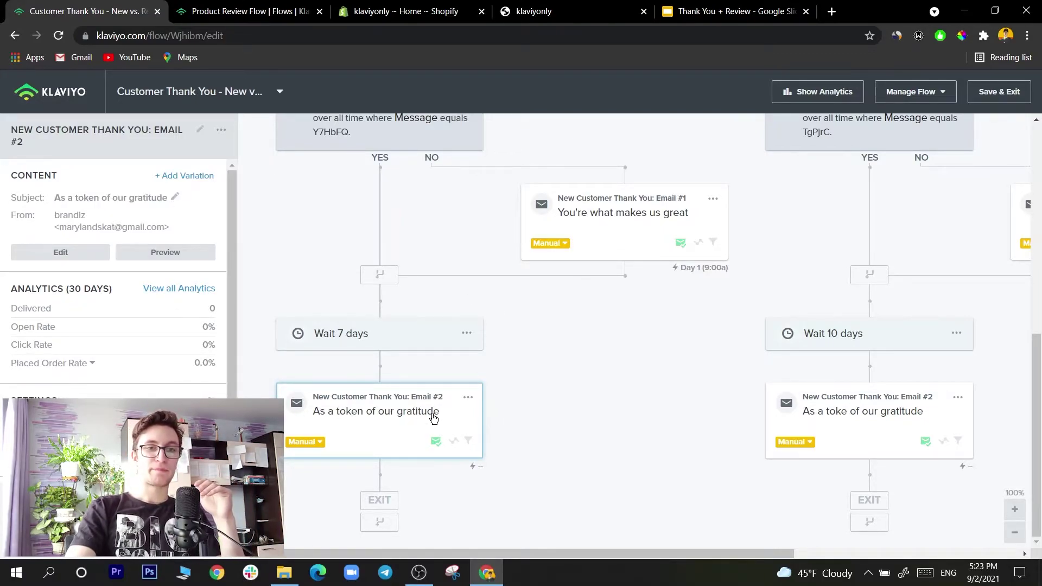
Correct the subject of Email #2 after the 10-day wait to "As a token of our gratitude".
{"action": "left_click", "coordinate": [817, 404]}
{"action": "left_click", "coordinate": [167, 199]}
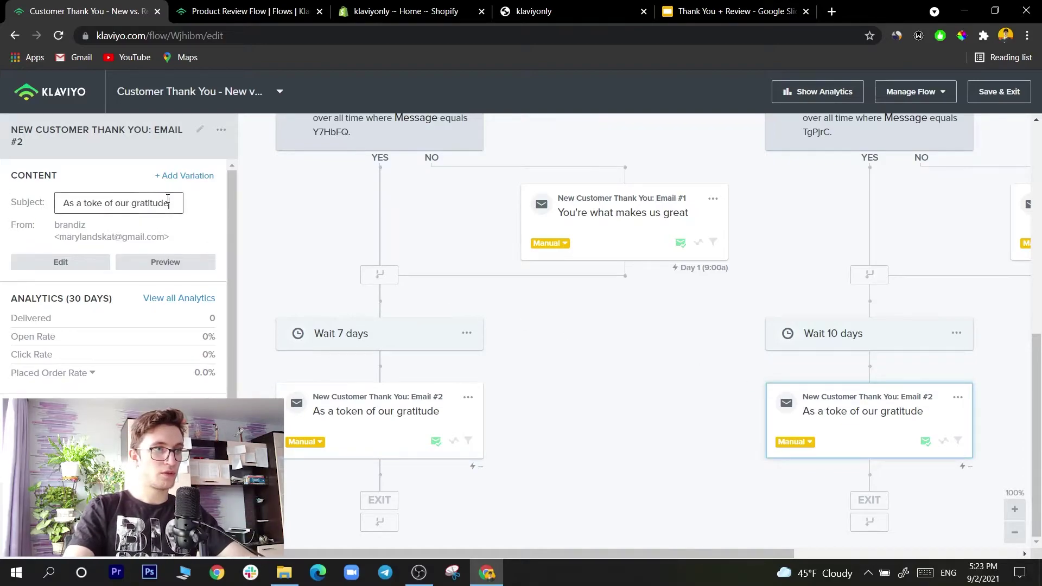
{"action": "type", "text": "n"}
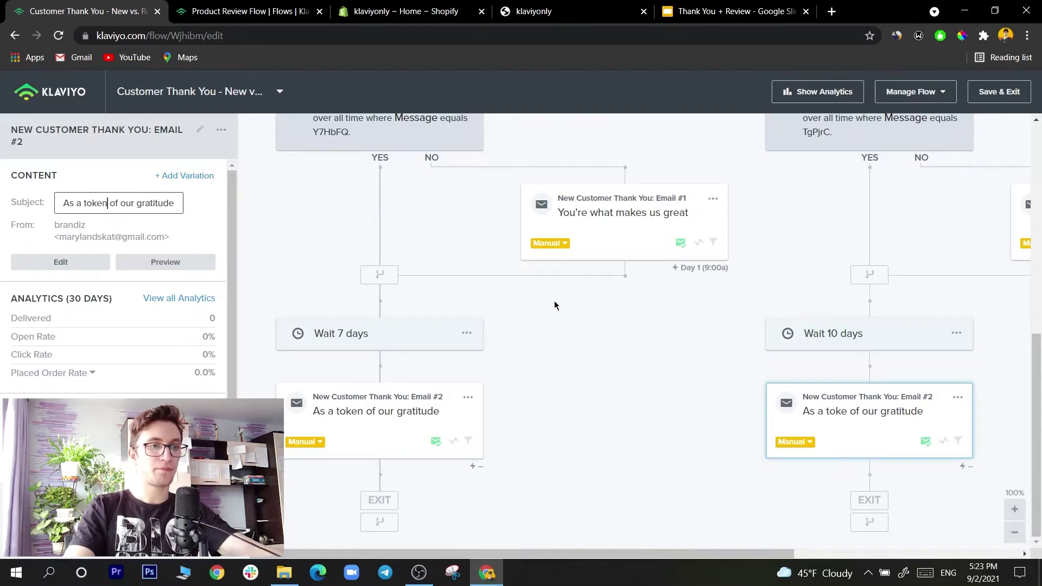
{"action": "left_click", "coordinate": [558, 311]}
Examine the first emails and their Opened Email splits in both branches, including the actions available for New Customer Thank You: Email #1.
{"action": "scroll", "coordinate": [553, 320], "scroll_direction": "up", "scroll_amount": 4}
{"action": "scroll", "coordinate": [564, 350], "scroll_direction": "down", "scroll_amount": 4}
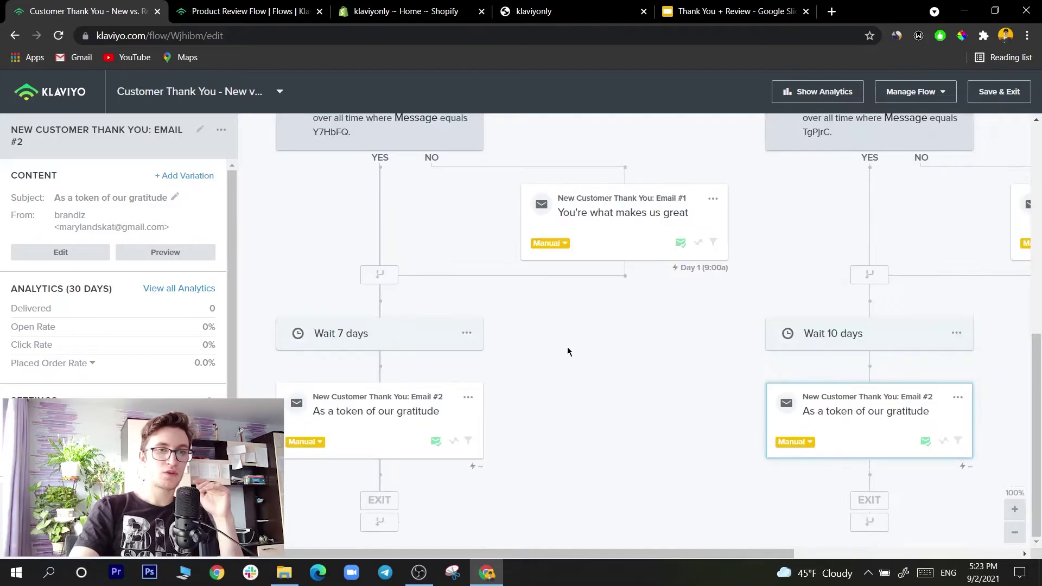
{"action": "scroll", "coordinate": [598, 288], "scroll_direction": "up", "scroll_amount": 2}
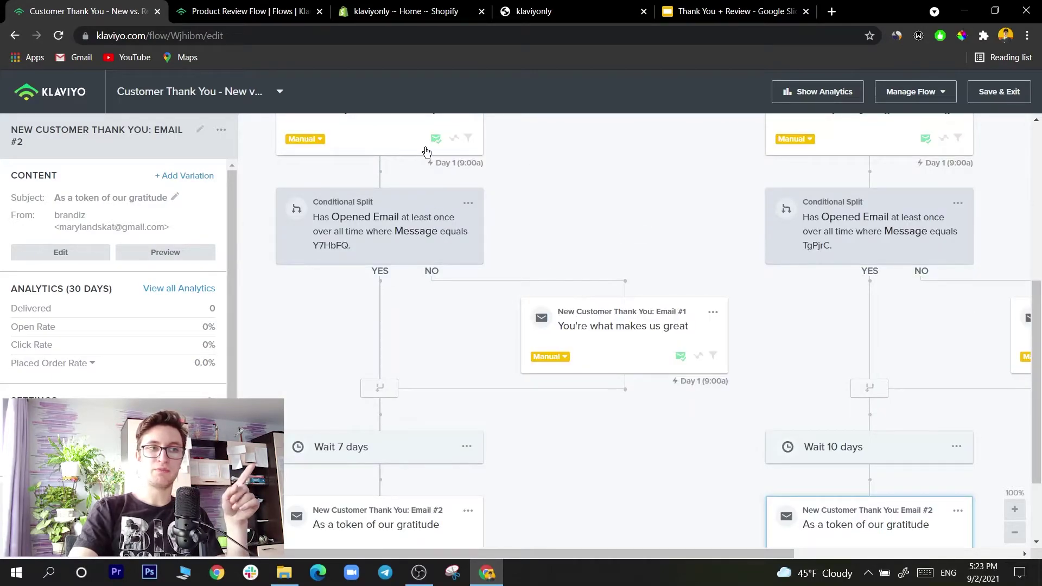
{"action": "scroll", "coordinate": [427, 151], "scroll_direction": "up", "scroll_amount": 2}
{"action": "left_click", "coordinate": [467, 207]}
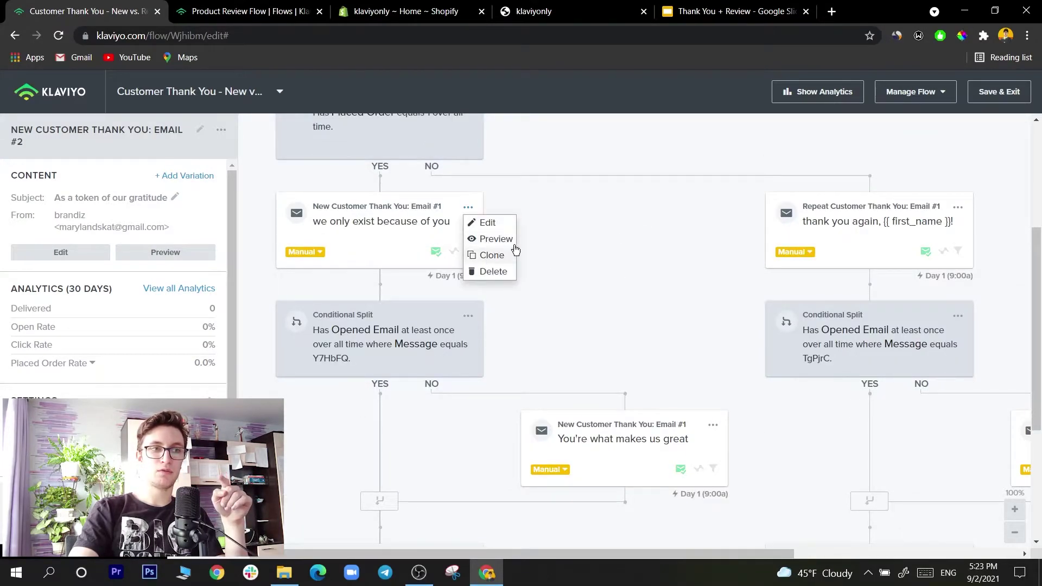
{"action": "scroll", "coordinate": [630, 372], "scroll_direction": "down", "scroll_amount": 2}
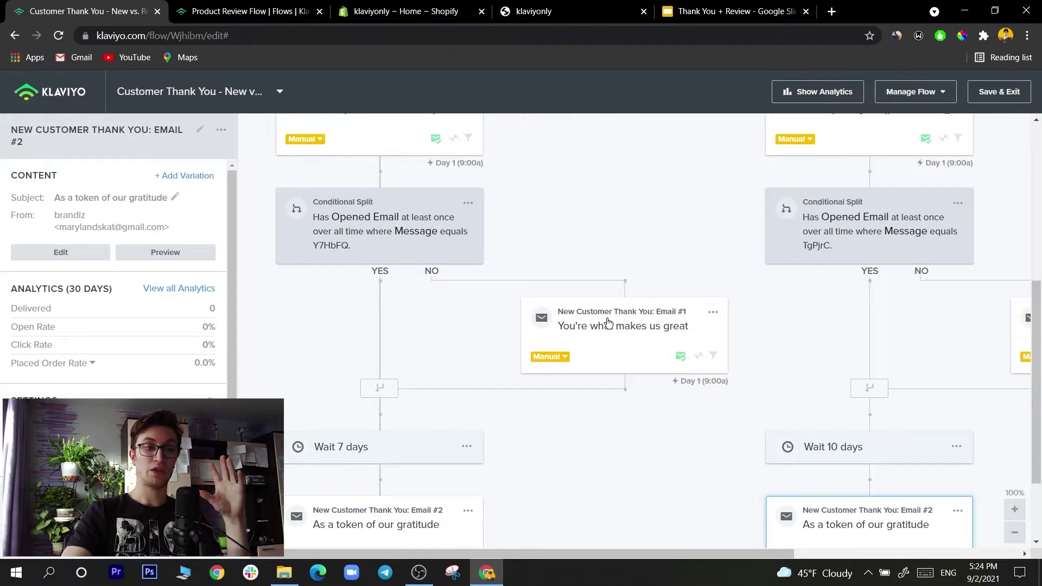
{"action": "scroll", "coordinate": [610, 340], "scroll_direction": "down", "scroll_amount": 2}
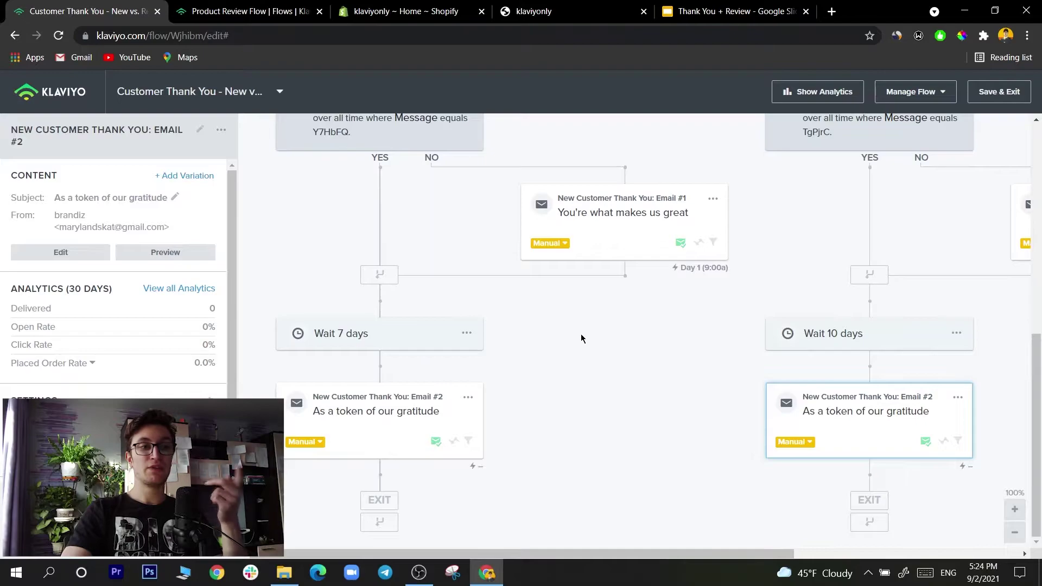
{"action": "scroll", "coordinate": [409, 237], "scroll_direction": "up", "scroll_amount": 2}
{"action": "scroll", "coordinate": [457, 298], "scroll_direction": "up", "scroll_amount": 2}
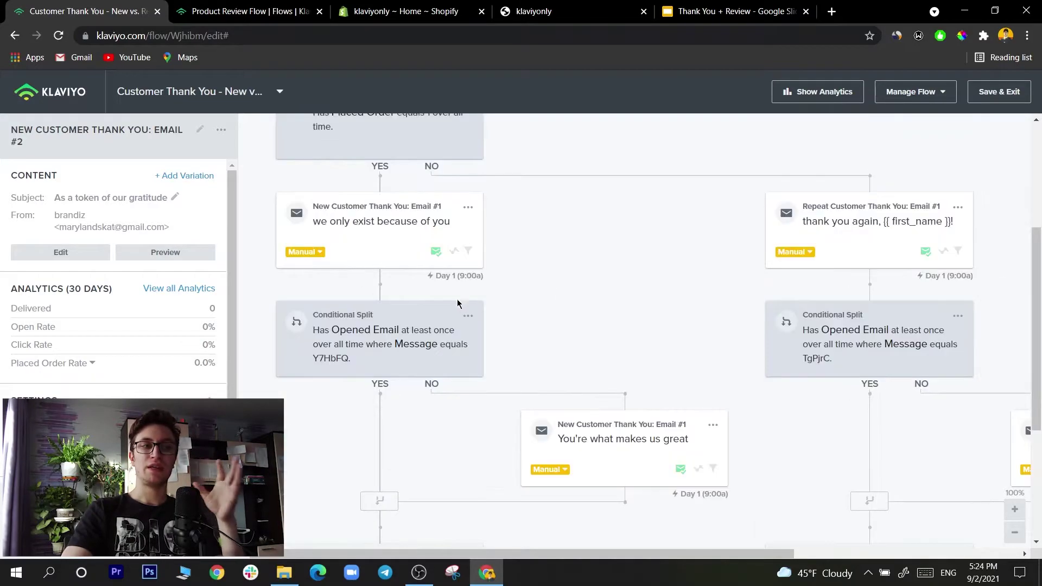
{"action": "scroll", "coordinate": [414, 238], "scroll_direction": "down", "scroll_amount": 2}
{"action": "scroll", "coordinate": [416, 241], "scroll_direction": "up", "scroll_amount": 2}
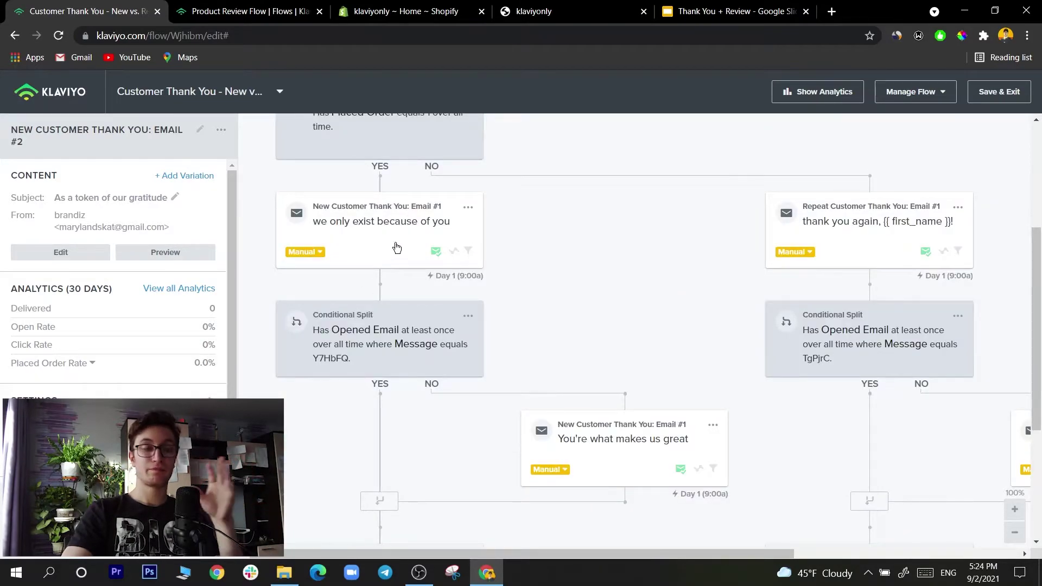
Compare the non-opener follow-up, the waits and Email #2 across the new and repeat customer branches.
{"action": "scroll", "coordinate": [396, 247], "scroll_direction": "down", "scroll_amount": 4}
{"action": "scroll", "coordinate": [443, 281], "scroll_direction": "up", "scroll_amount": 2}
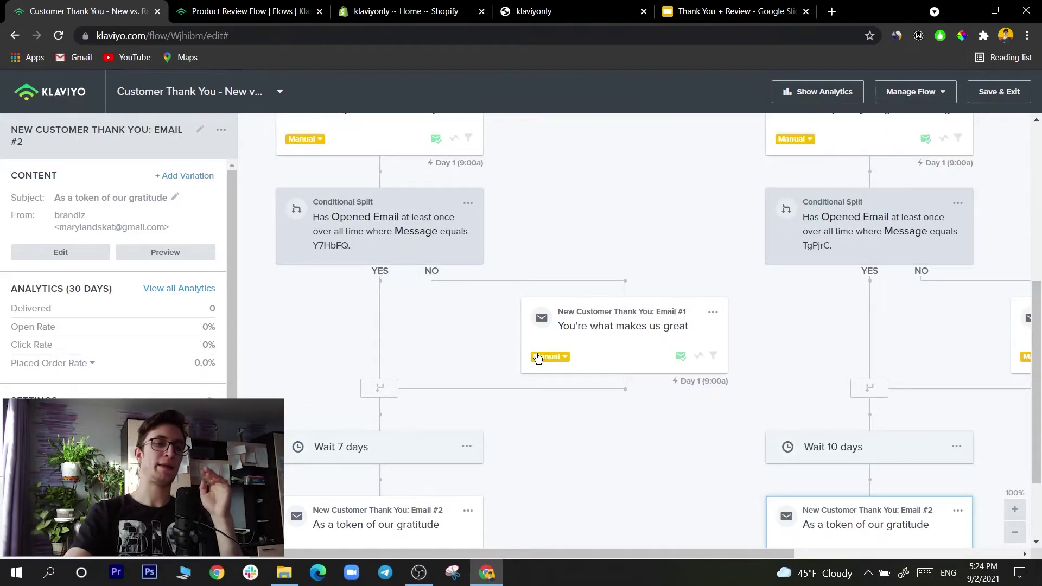
{"action": "scroll", "coordinate": [538, 363], "scroll_direction": "down", "scroll_amount": 2}
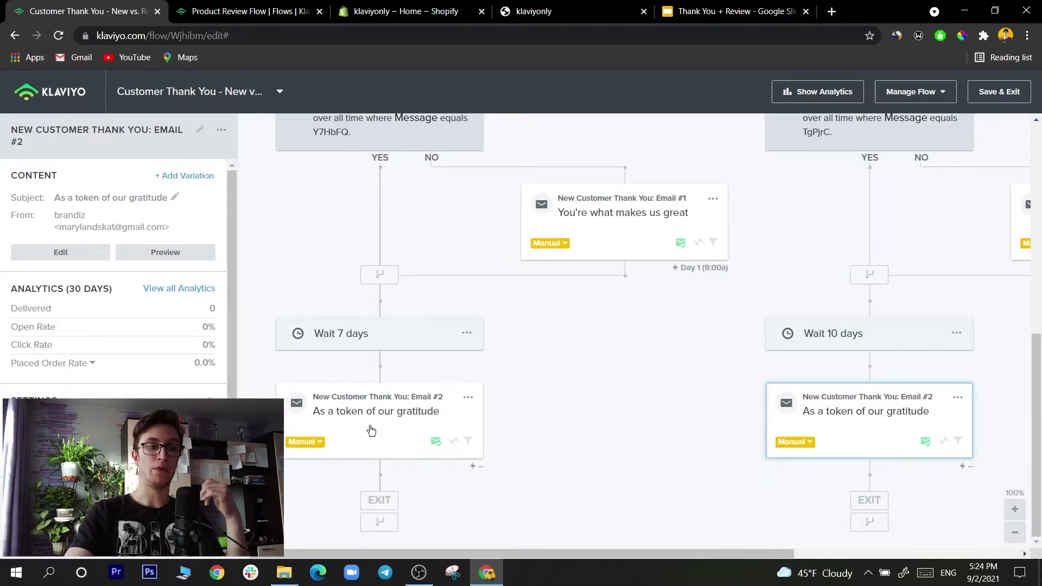
{"action": "scroll", "coordinate": [407, 434], "scroll_direction": "up", "scroll_amount": 2}
{"action": "scroll", "coordinate": [428, 424], "scroll_direction": "down", "scroll_amount": 2}
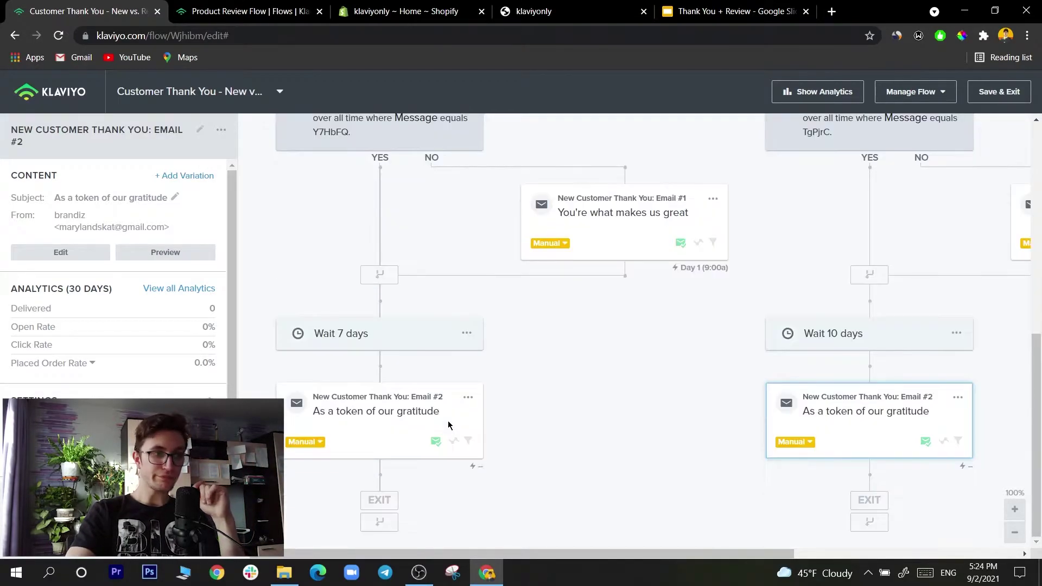
{"action": "scroll", "coordinate": [465, 413], "scroll_direction": "up", "scroll_amount": 2}
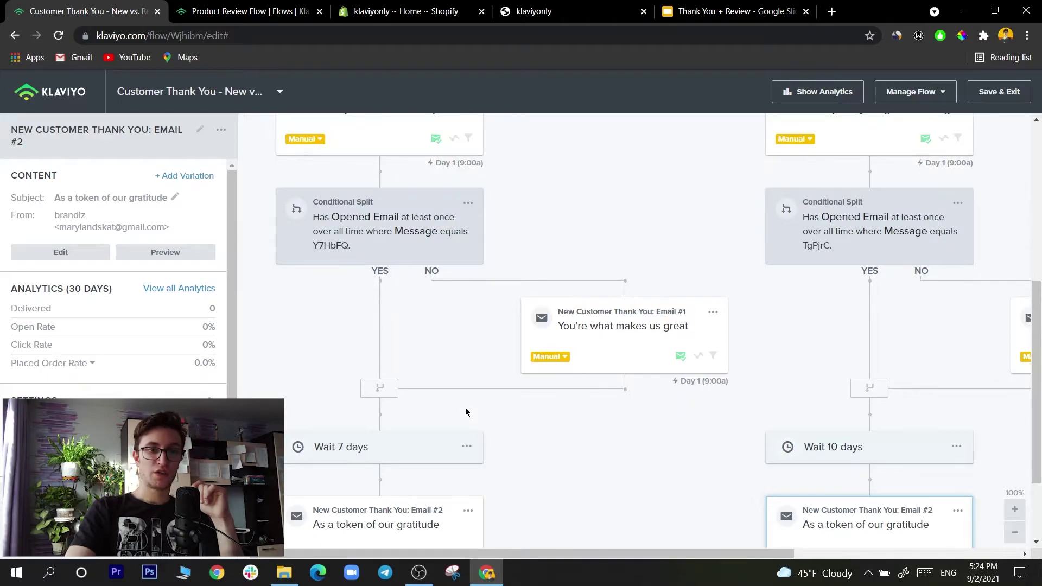
{"action": "left_click_drag", "start_coordinate": [591, 554], "coordinate": [798, 553]}
{"action": "left_click_drag", "start_coordinate": [716, 553], "coordinate": [521, 554]}
{"action": "scroll", "coordinate": [617, 368], "scroll_direction": "down", "scroll_amount": 2}
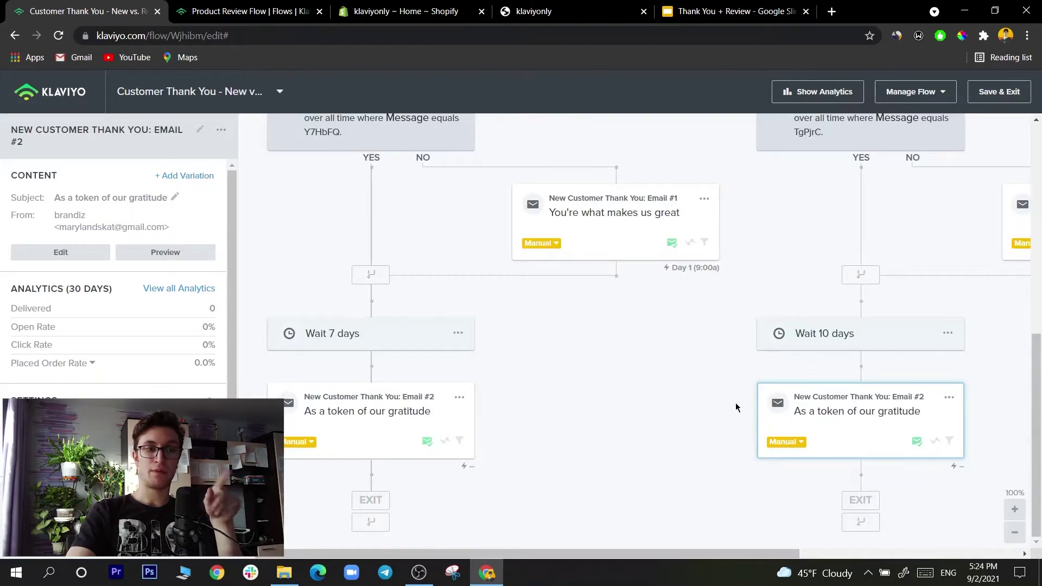
Select the new customer Email #2, read the Thank you Email slide in Google Slides, and return to the thank-you flow in Klaviyo.
{"action": "left_click", "coordinate": [396, 416]}
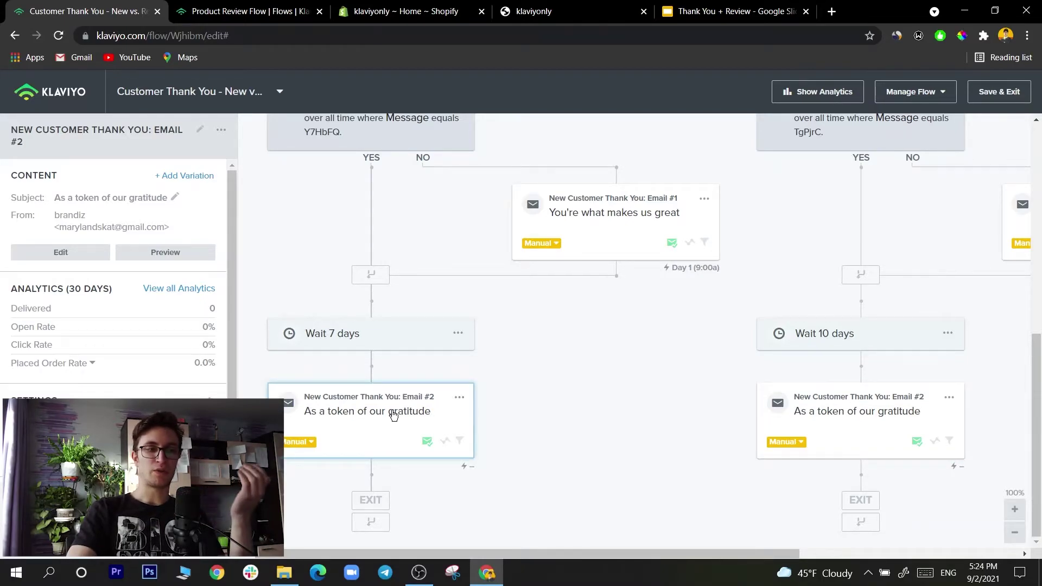
{"action": "left_click", "coordinate": [726, 15]}
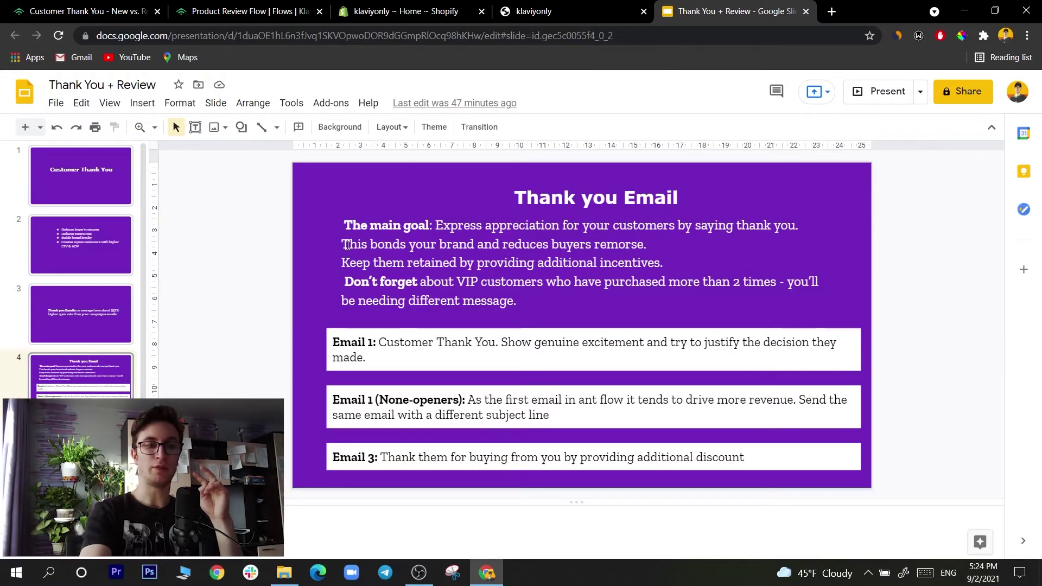
{"action": "key", "text": "Up"}
{"action": "key", "text": "Down"}
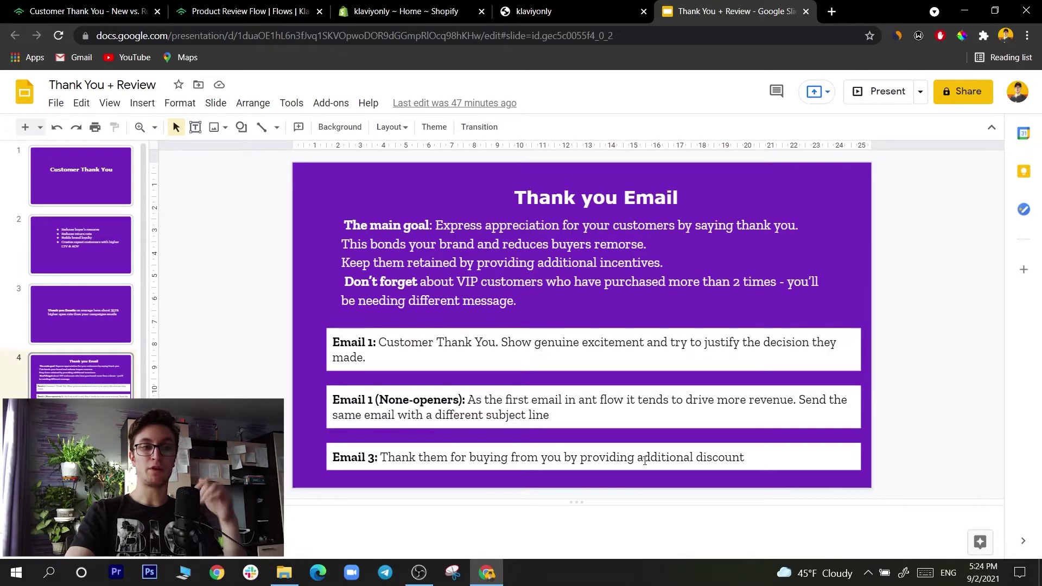
{"action": "left_click", "coordinate": [554, 7]}
{"action": "left_click", "coordinate": [406, 6]}
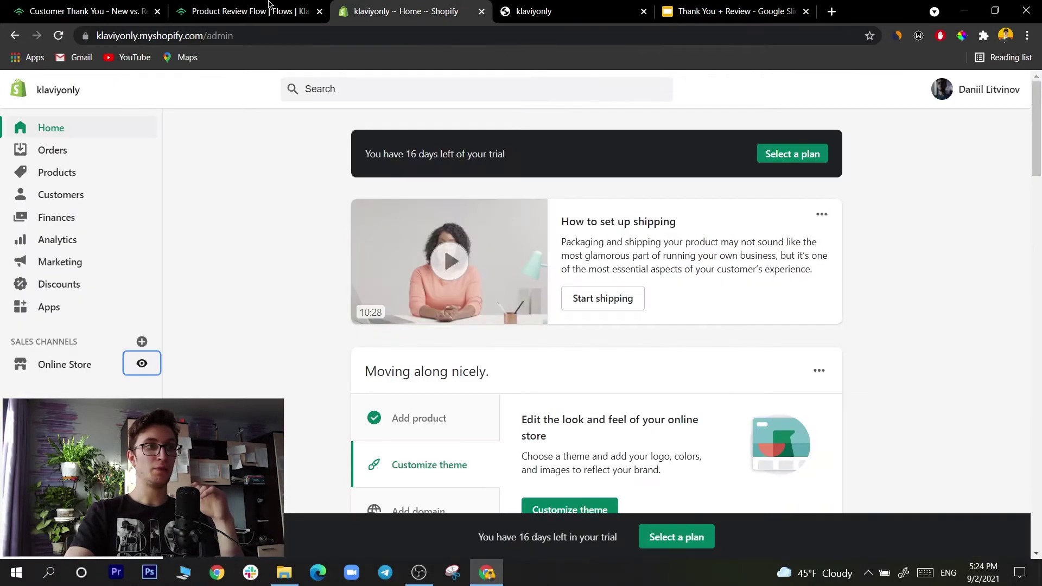
{"action": "left_click", "coordinate": [269, 6]}
{"action": "left_click", "coordinate": [98, 7]}
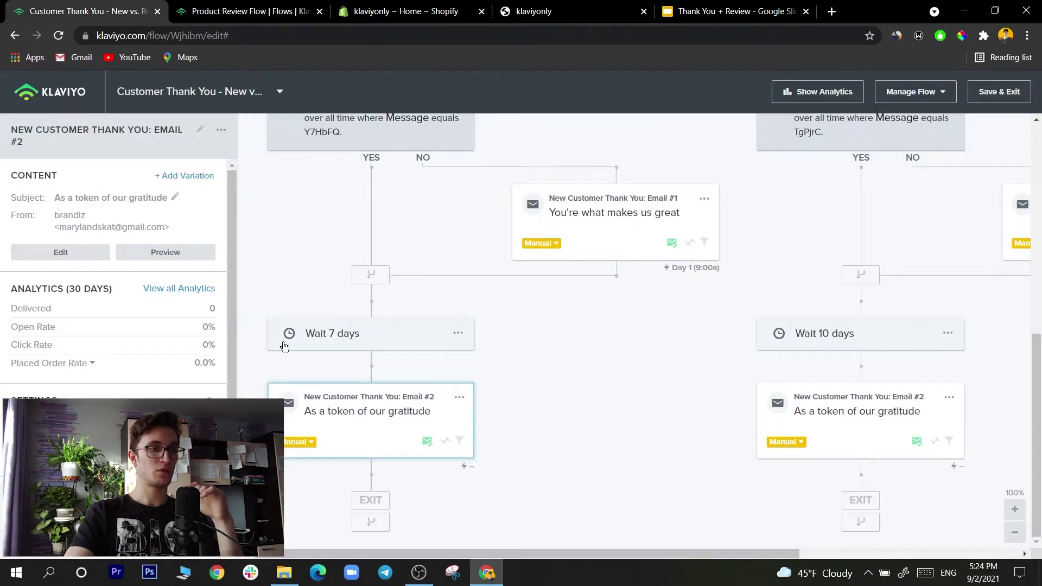
Open the new customer Email #2 for editing, review its discount message through to the footer, and return to the flow.
{"action": "left_click", "coordinate": [71, 256]}
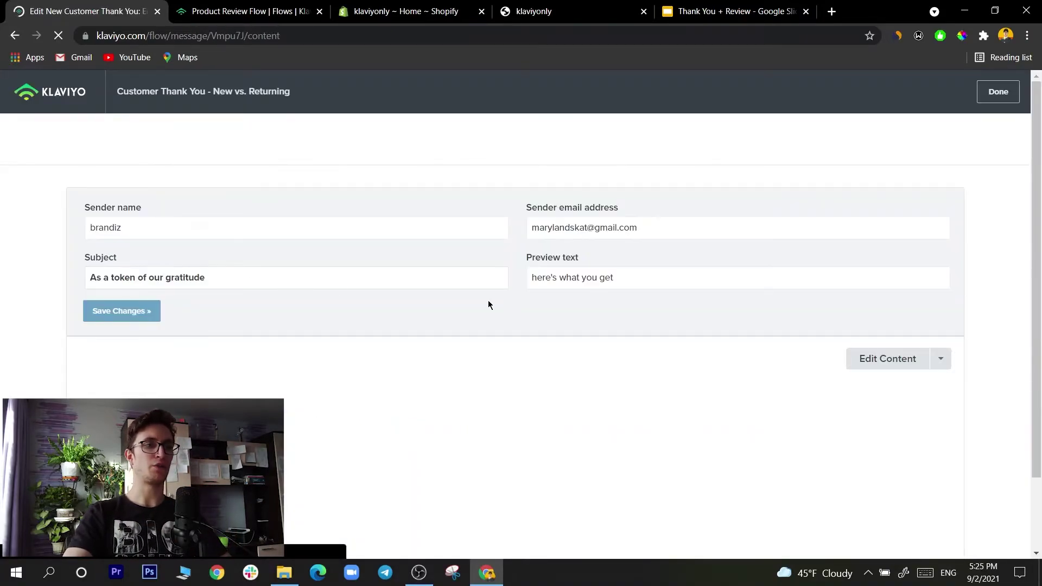
{"action": "scroll", "coordinate": [963, 272], "scroll_direction": "down", "scroll_amount": 3}
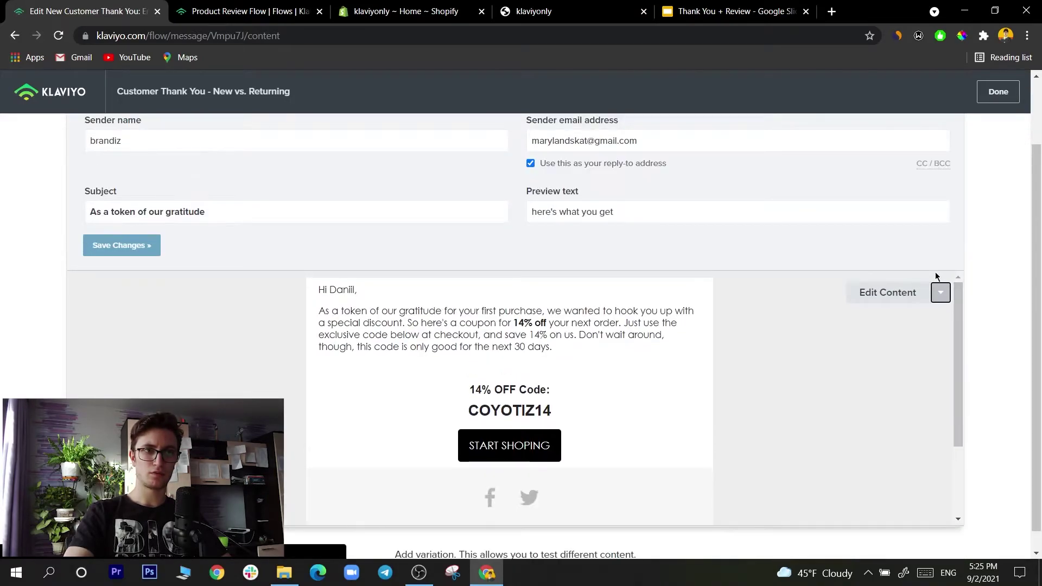
{"action": "left_click", "coordinate": [940, 293]}
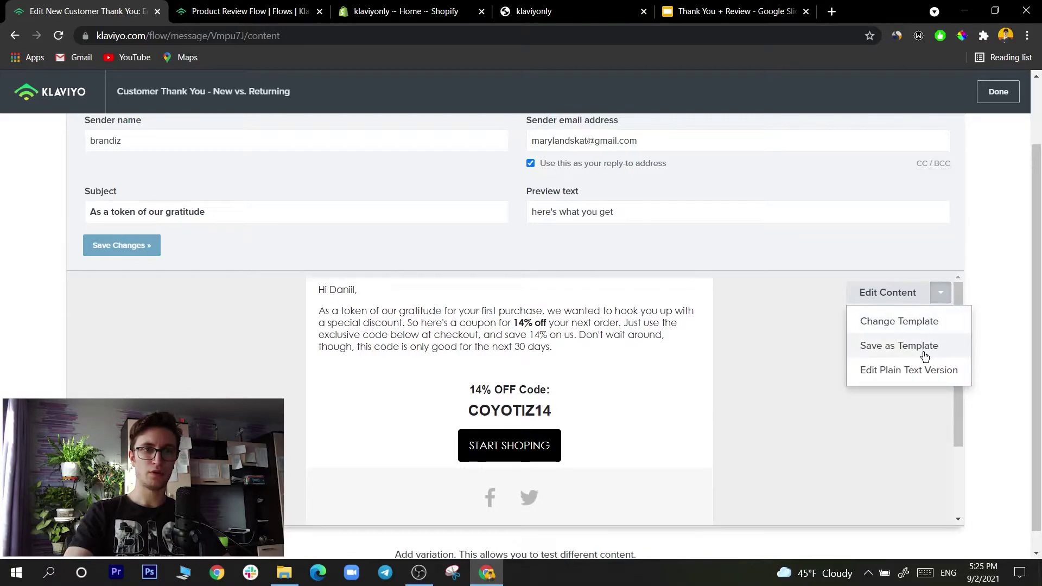
{"action": "scroll", "coordinate": [582, 369], "scroll_direction": "down", "scroll_amount": 3}
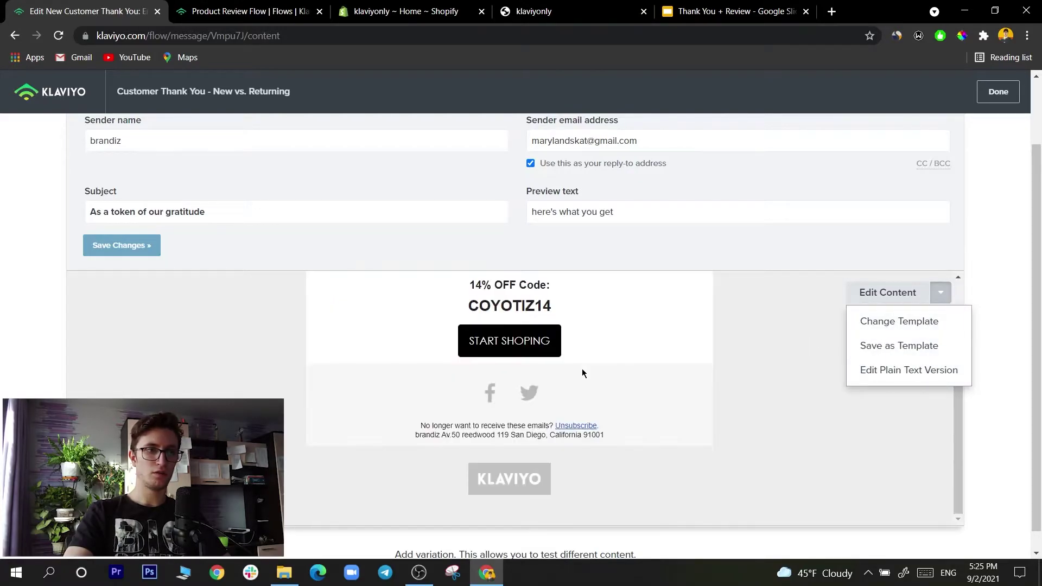
{"action": "scroll", "coordinate": [582, 363], "scroll_direction": "up", "scroll_amount": 3}
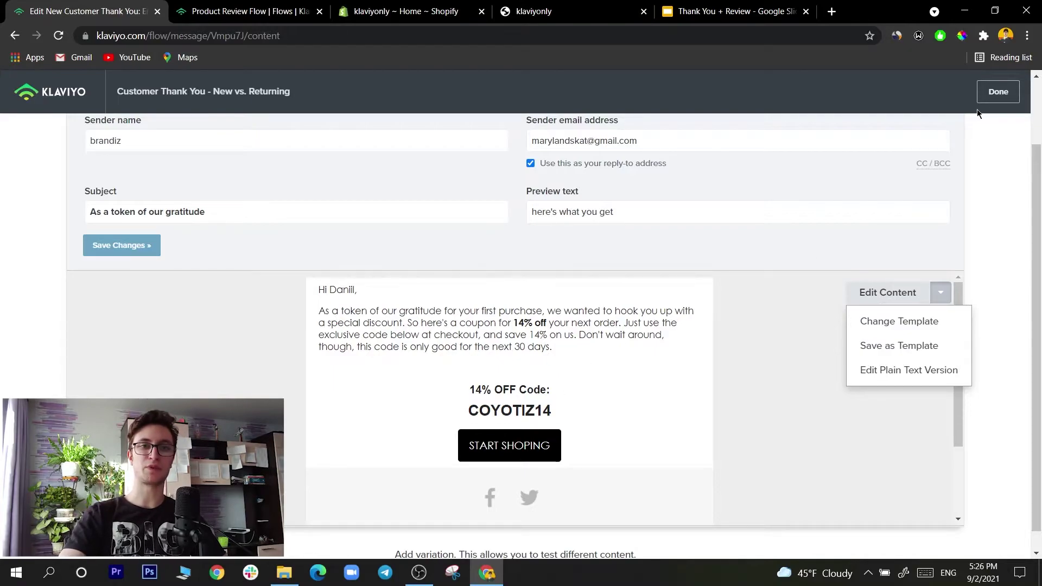
{"action": "left_click", "coordinate": [989, 98]}
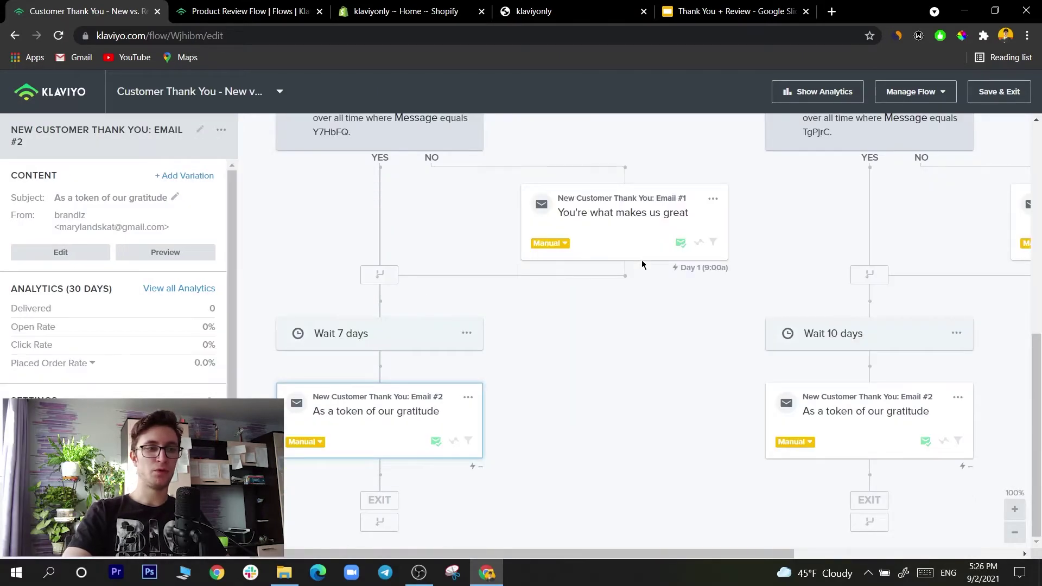
Return to the flow's trigger, then switch to Google Slides and read the Customer Review + Upsell slide.
{"action": "scroll", "coordinate": [638, 295], "scroll_direction": "up", "scroll_amount": 10}
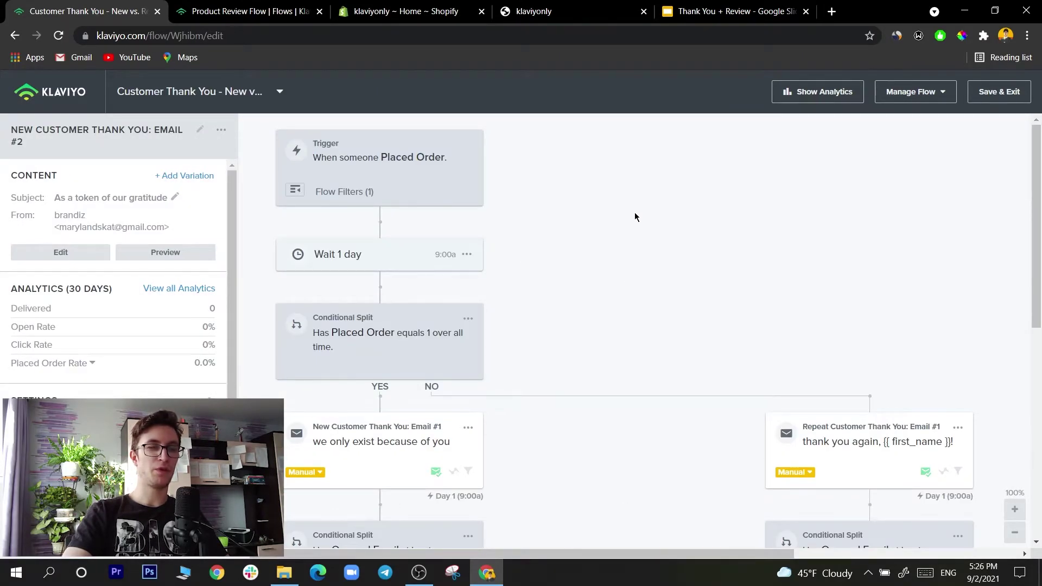
{"action": "left_click", "coordinate": [727, 19]}
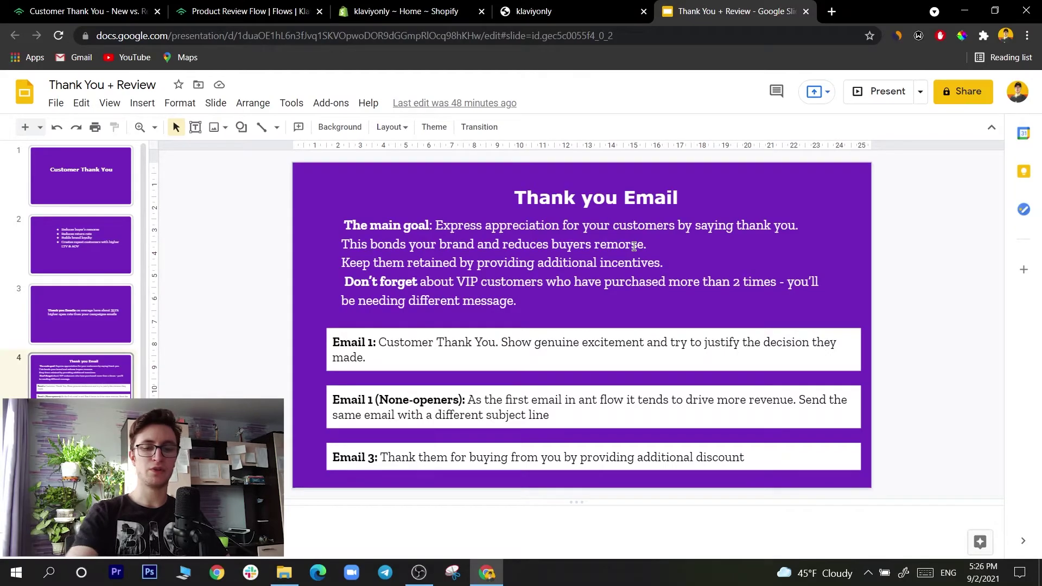
{"action": "key", "text": "Down"}
{"action": "key", "text": "Down"}
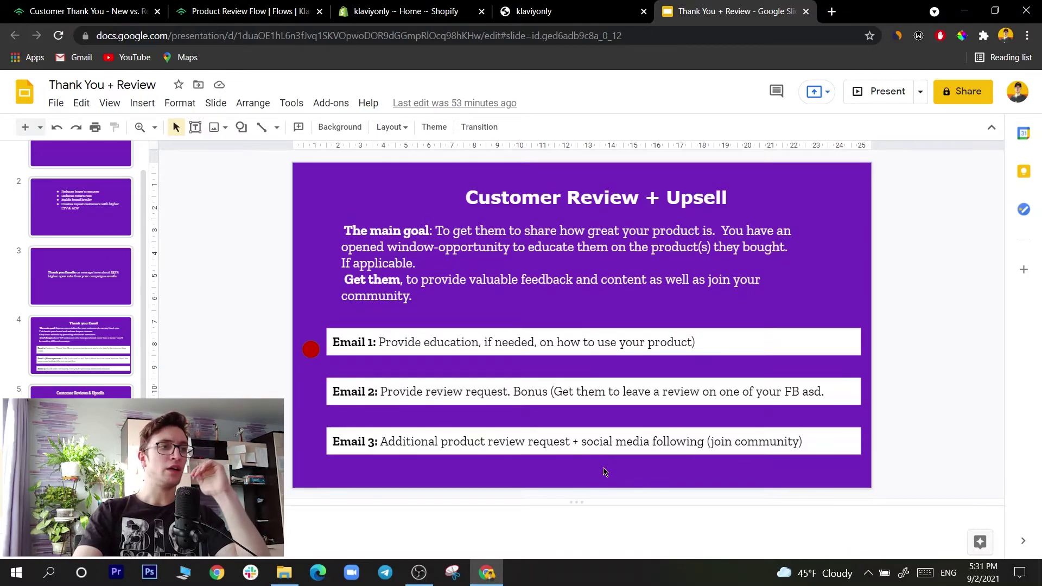
Switch back to Klaviyo, look over the thank-you flow's open-based splits and waits, and bring up the Product Review Flow.
{"action": "left_click", "coordinate": [72, 5]}
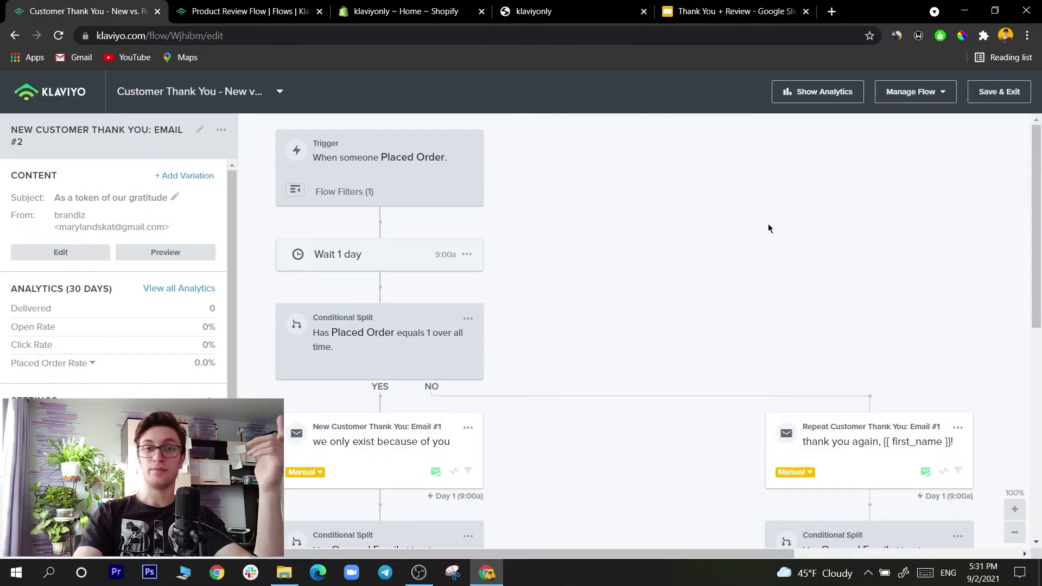
{"action": "scroll", "coordinate": [743, 234], "scroll_direction": "down", "scroll_amount": 3}
{"action": "scroll", "coordinate": [742, 235], "scroll_direction": "down", "scroll_amount": 2}
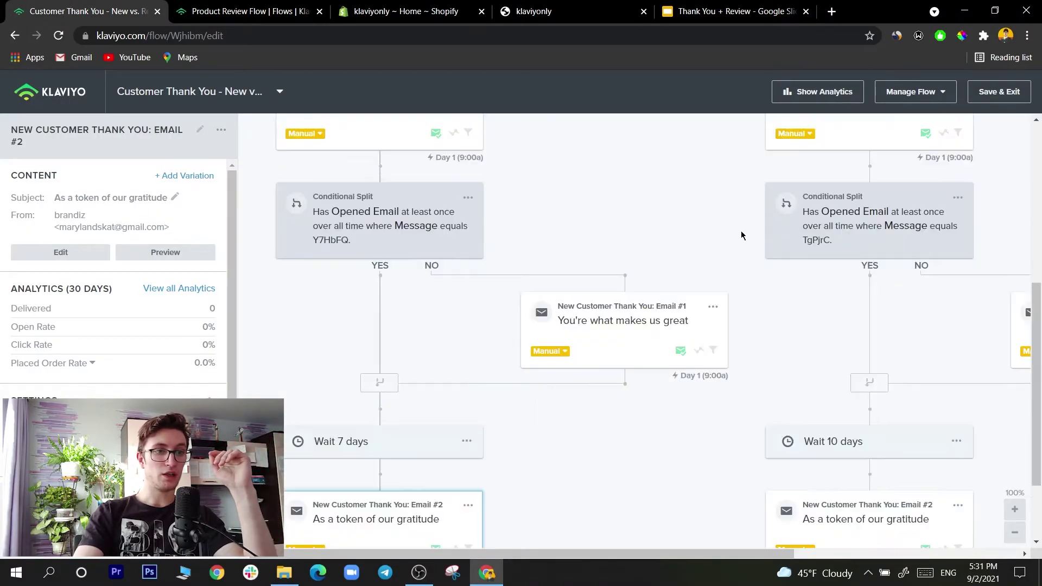
{"action": "left_click", "coordinate": [249, 4]}
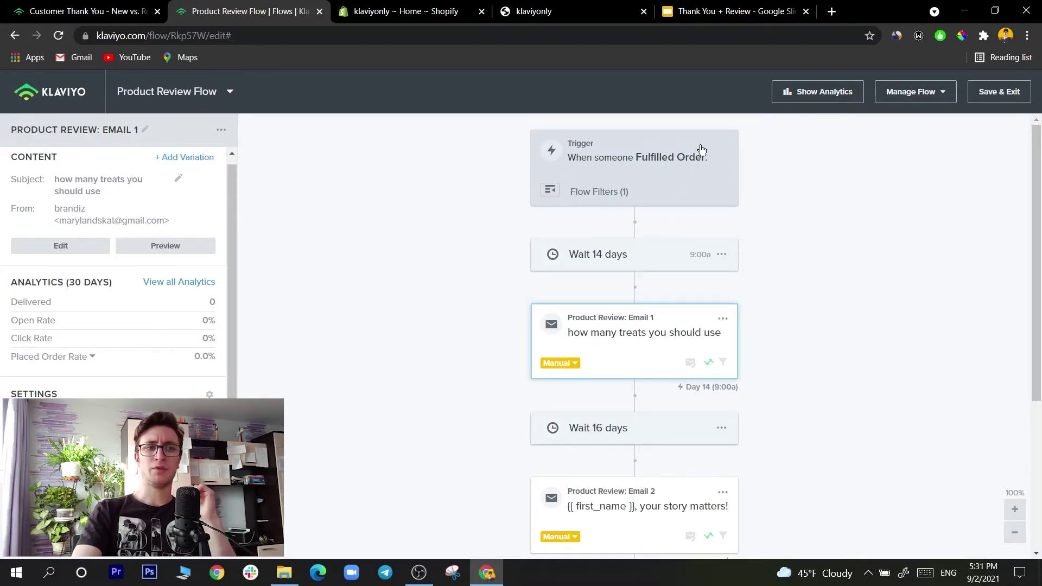
Expand the flow filters on the Product Review Flow's trigger, read the Fulfilled Order condition, and collapse them again.
{"action": "mouse_move", "coordinate": [542, 192]}
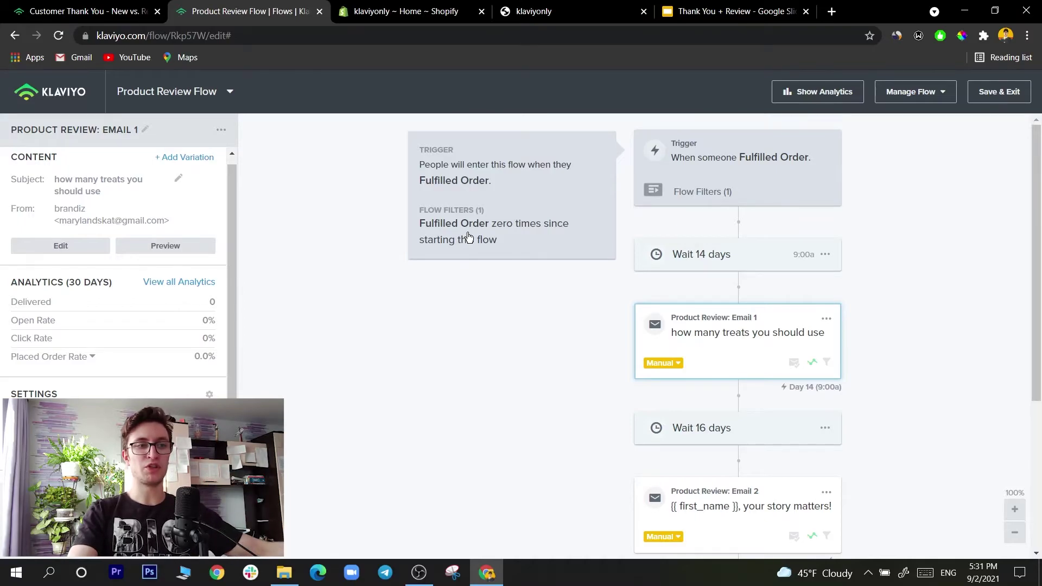
{"action": "left_click", "coordinate": [649, 195]}
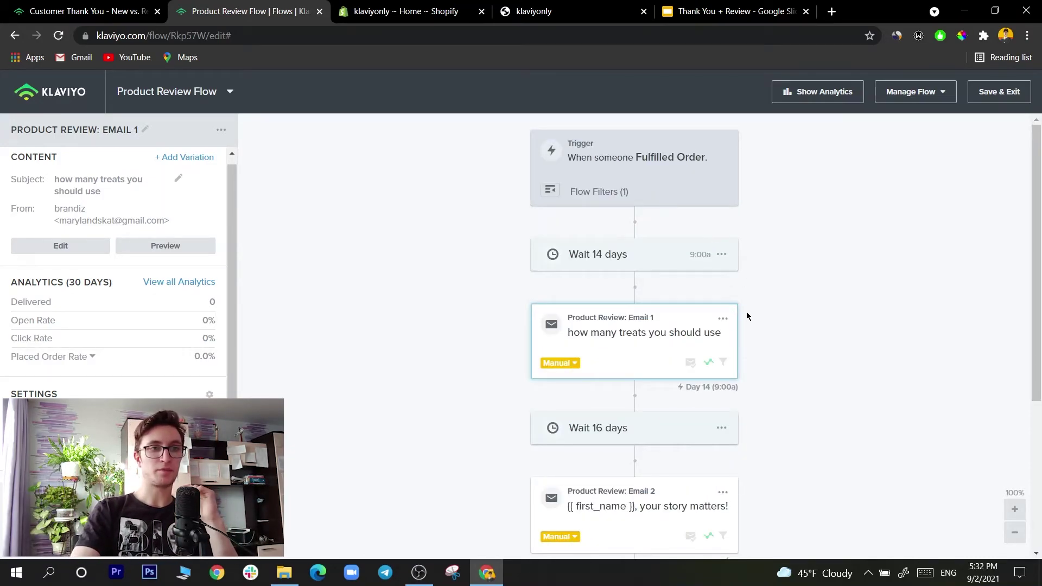
{"action": "left_click", "coordinate": [546, 193]}
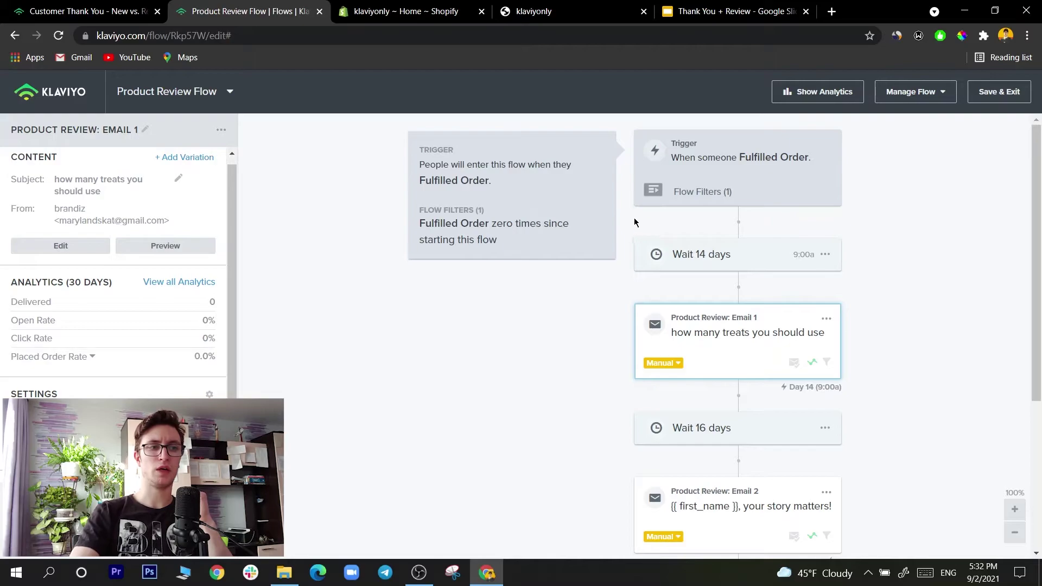
{"action": "left_click", "coordinate": [652, 198]}
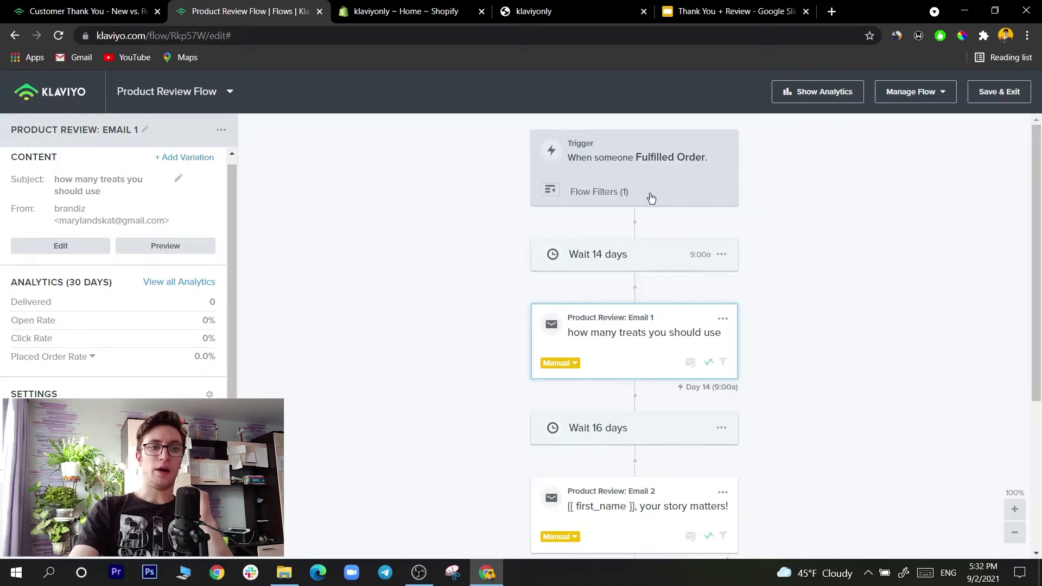
Inspect the 14-day time delay's settings and the details of Product Review: Email 1, leaving the email selected.
{"action": "left_click", "coordinate": [630, 259]}
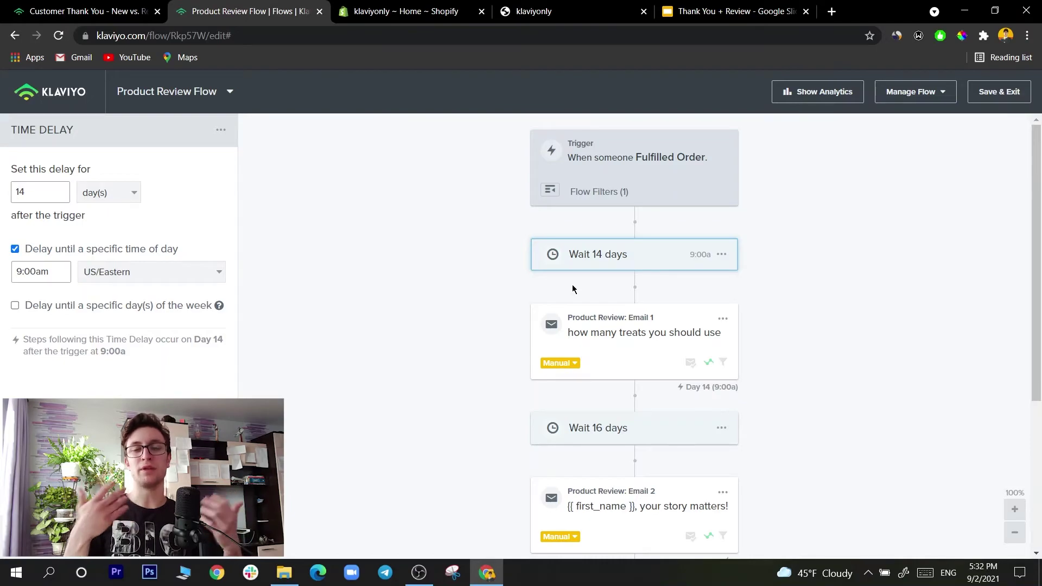
{"action": "left_click", "coordinate": [614, 357]}
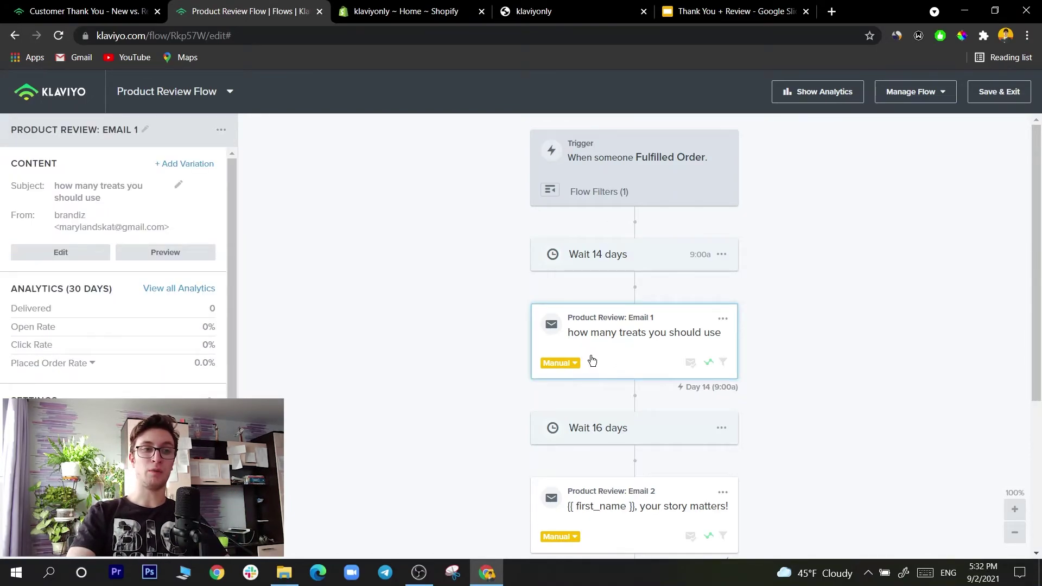
{"action": "scroll", "coordinate": [593, 360], "scroll_direction": "down", "scroll_amount": 2}
{"action": "scroll", "coordinate": [594, 360], "scroll_direction": "up", "scroll_amount": 2}
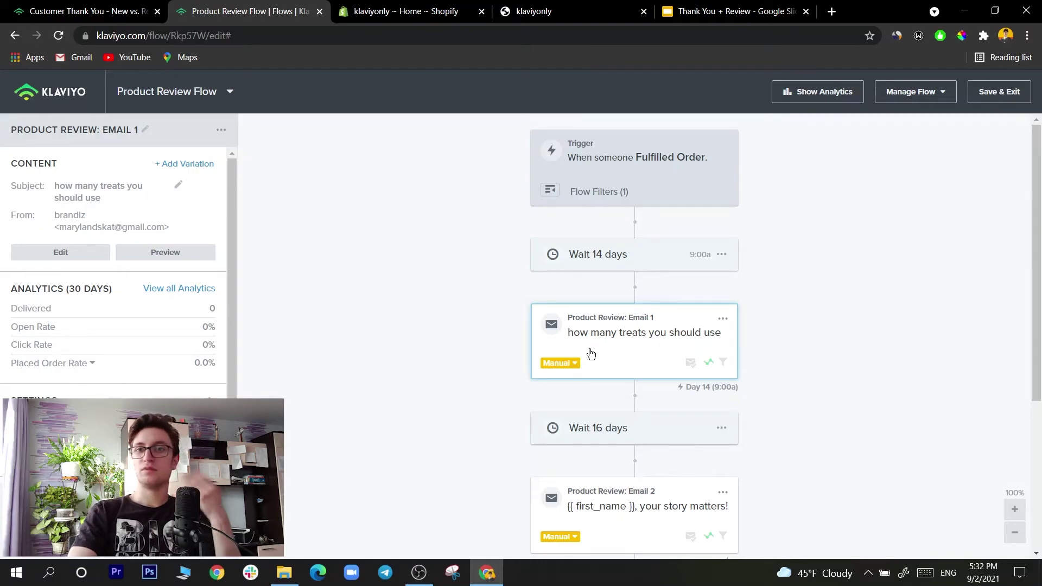
{"action": "left_click", "coordinate": [604, 263]}
{"action": "left_click", "coordinate": [621, 350]}
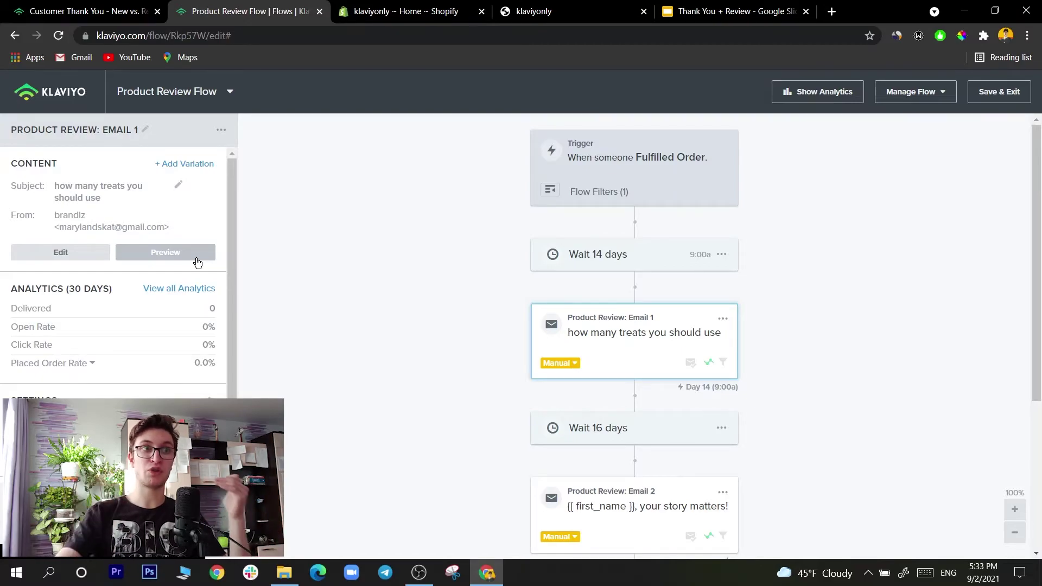
Glance at the storefront's featured collection, preview Product Review: Email 1 to read its treat-portion advice, and close the preview.
{"action": "left_click", "coordinate": [597, 12]}
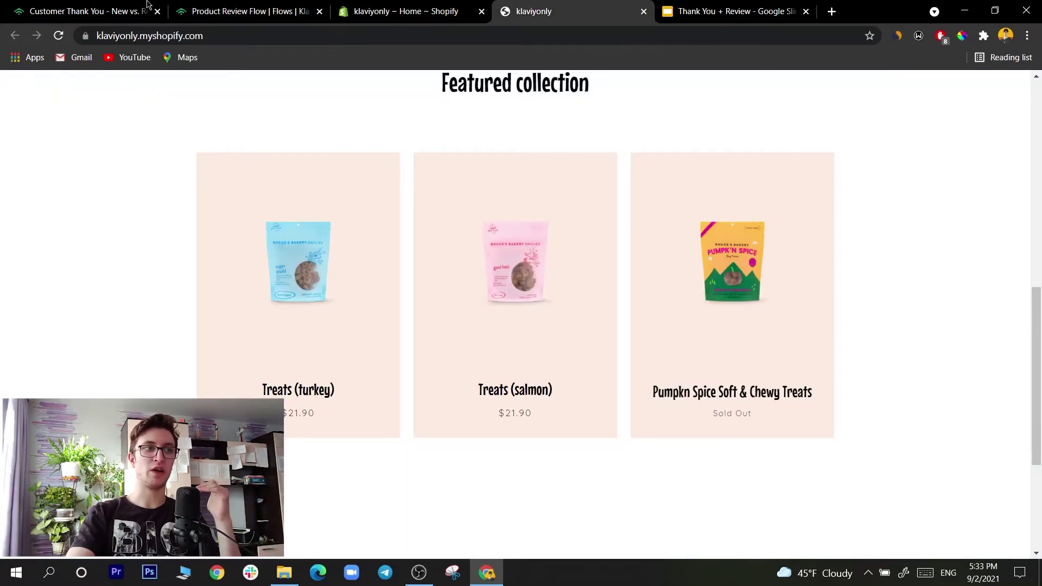
{"action": "left_click", "coordinate": [236, 8]}
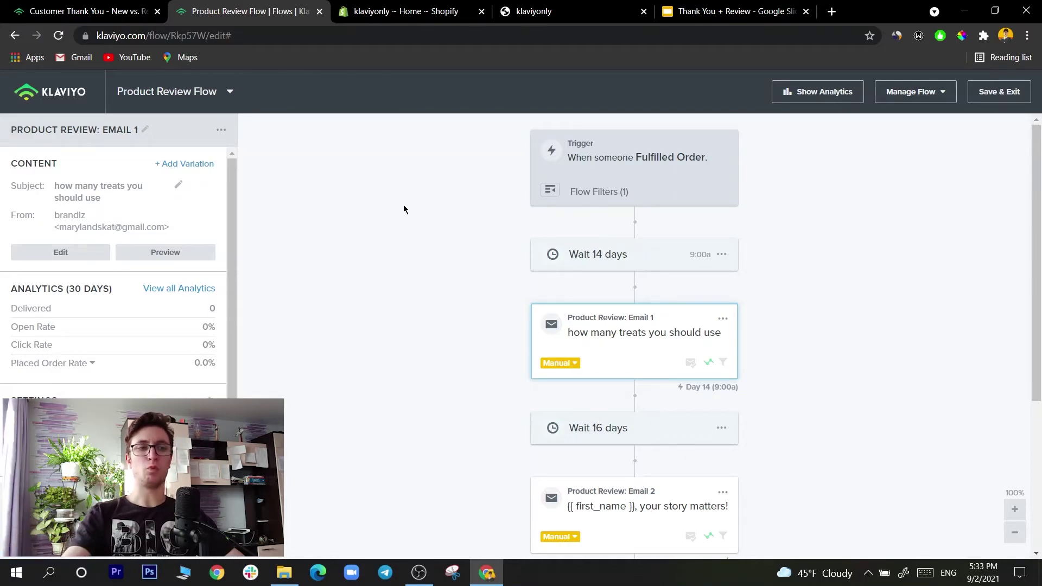
{"action": "left_click", "coordinate": [197, 254]}
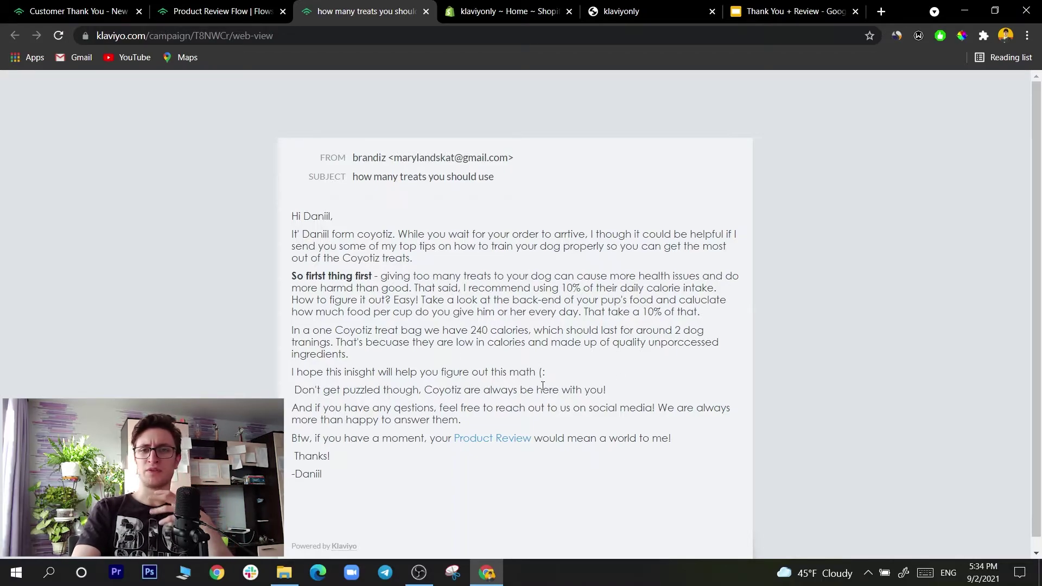
{"action": "scroll", "coordinate": [521, 337], "scroll_direction": "down", "scroll_amount": 1}
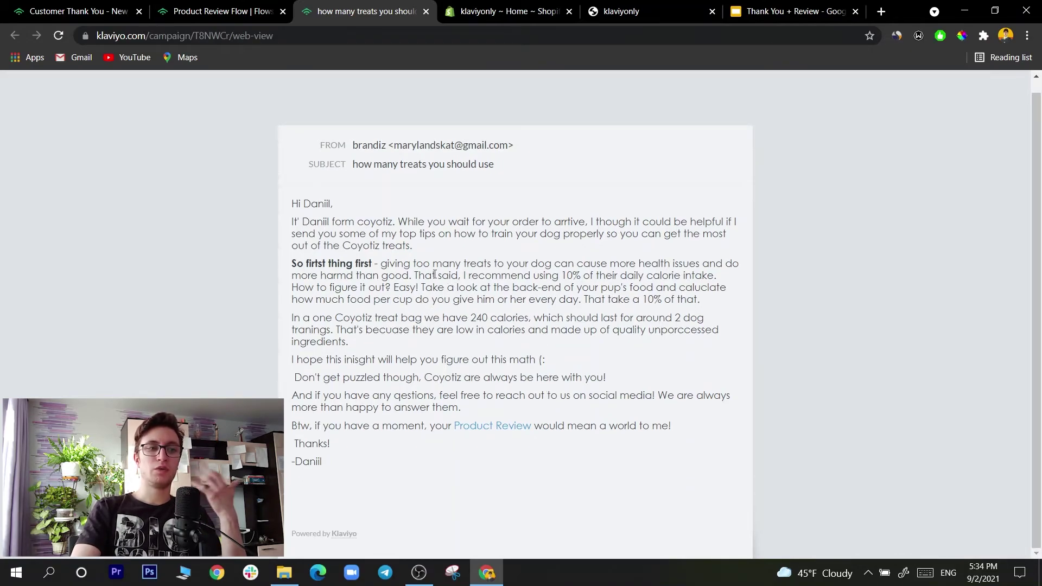
{"action": "left_click_drag", "start_coordinate": [381, 264], "coordinate": [705, 320]}
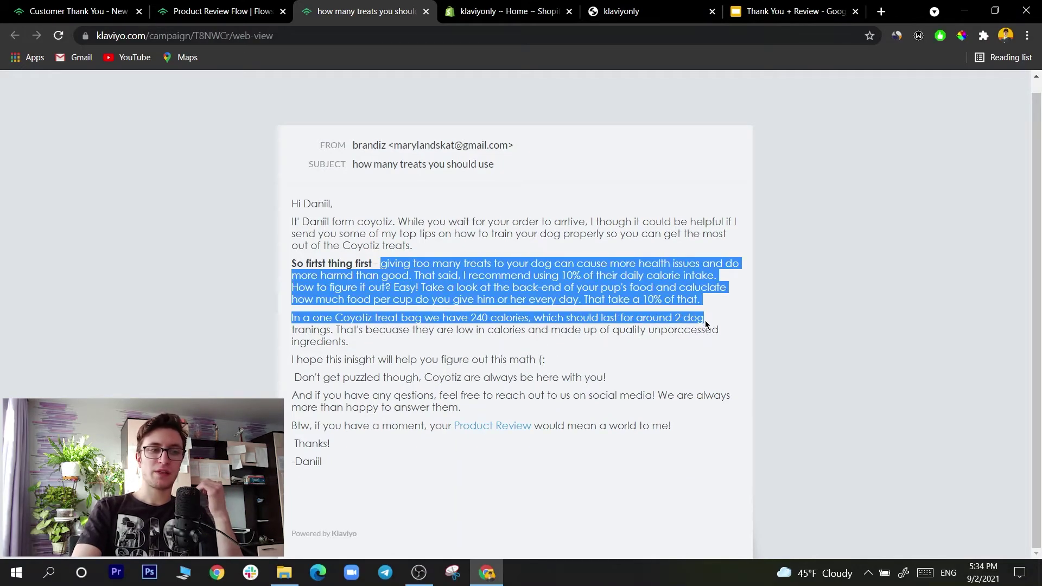
{"action": "left_click", "coordinate": [673, 348]}
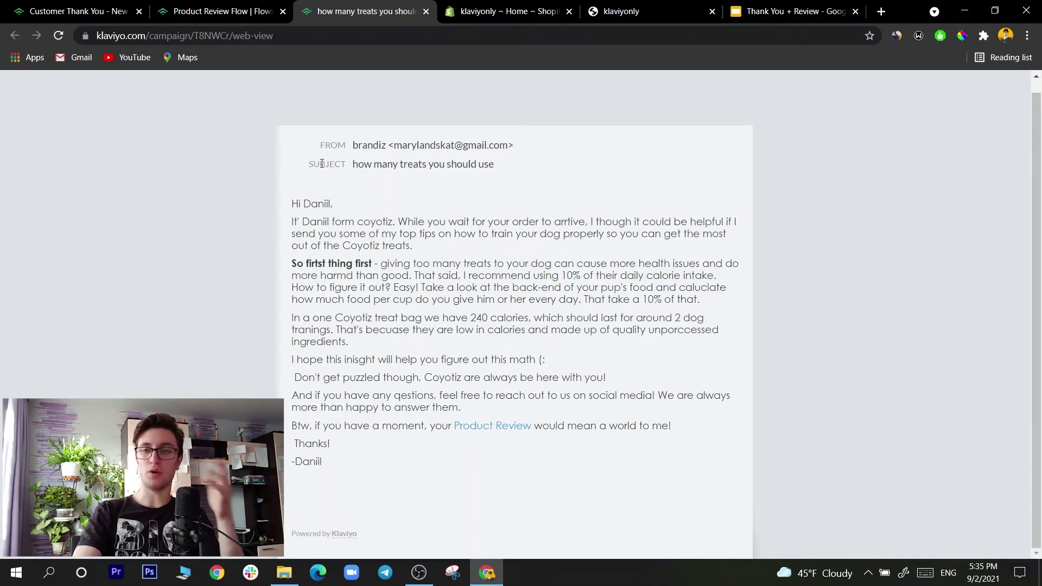
{"action": "left_click", "coordinate": [426, 12]}
Check the 16-day time delay's settings and select Product Review: Email 2.
{"action": "scroll", "coordinate": [404, 151], "scroll_direction": "down", "scroll_amount": 2}
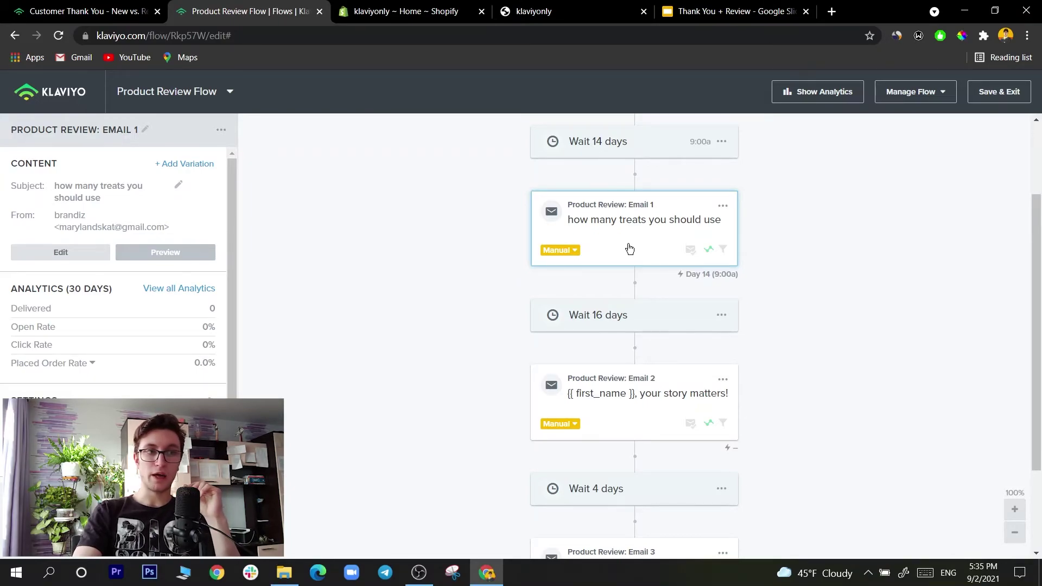
{"action": "left_click", "coordinate": [617, 324]}
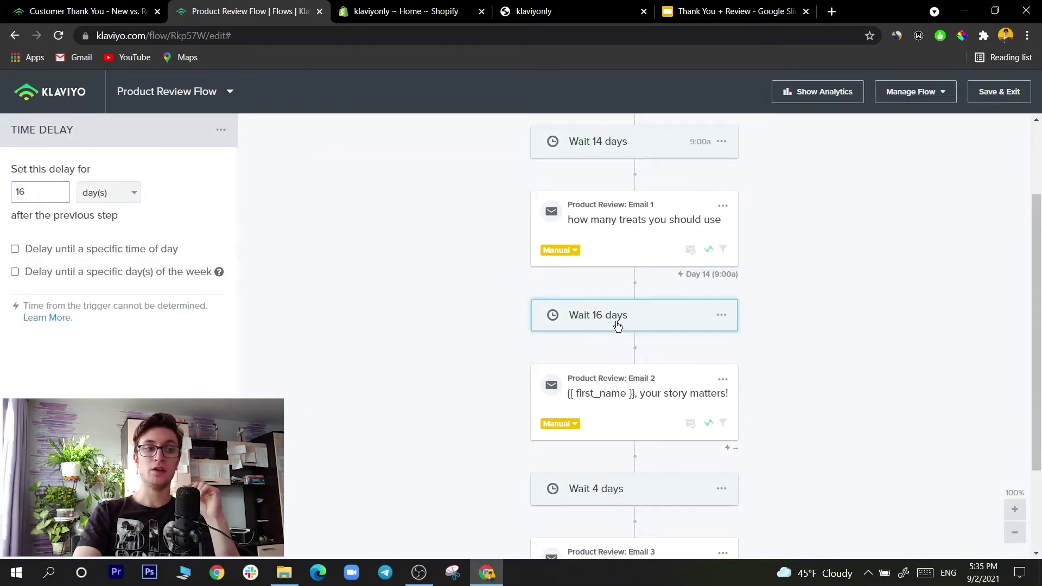
{"action": "left_click", "coordinate": [625, 397]}
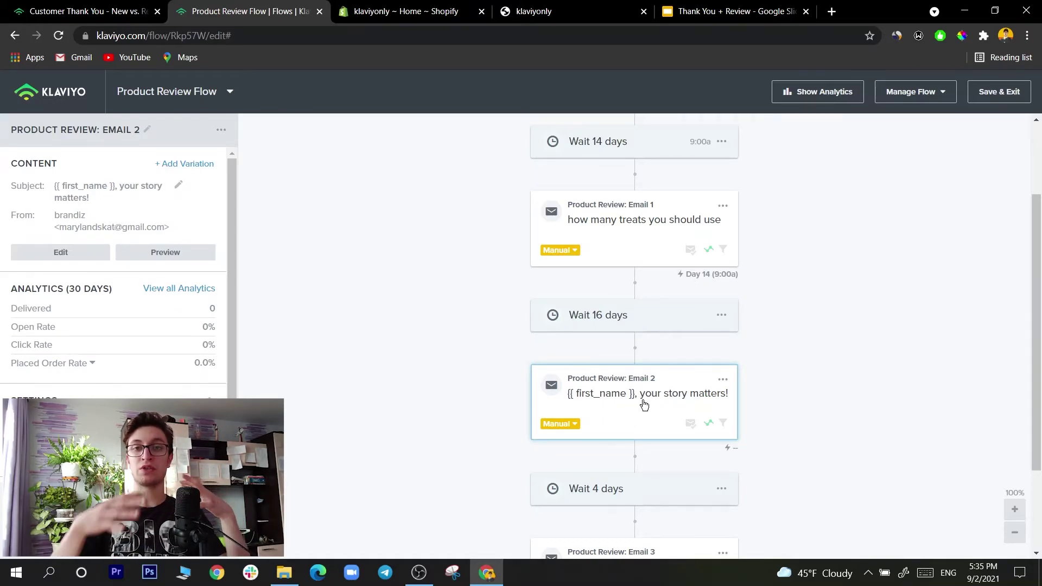
Preview Product Review: Email 2 and read it from the header image through the prize draw offer to the footer.
{"action": "left_click", "coordinate": [181, 259]}
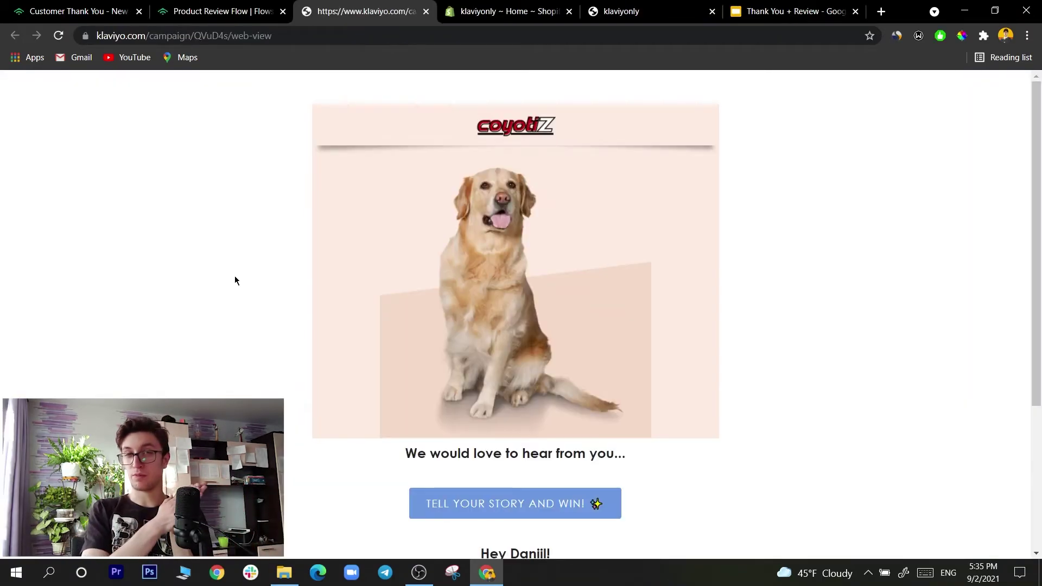
{"action": "scroll", "coordinate": [335, 325], "scroll_direction": "down", "scroll_amount": 4}
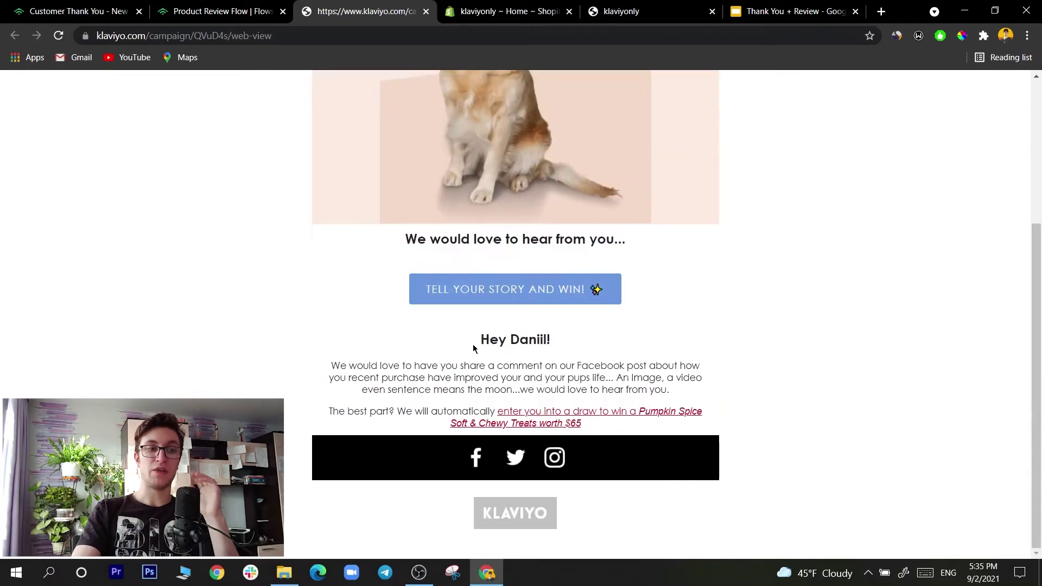
{"action": "scroll", "coordinate": [483, 343], "scroll_direction": "up", "scroll_amount": 2}
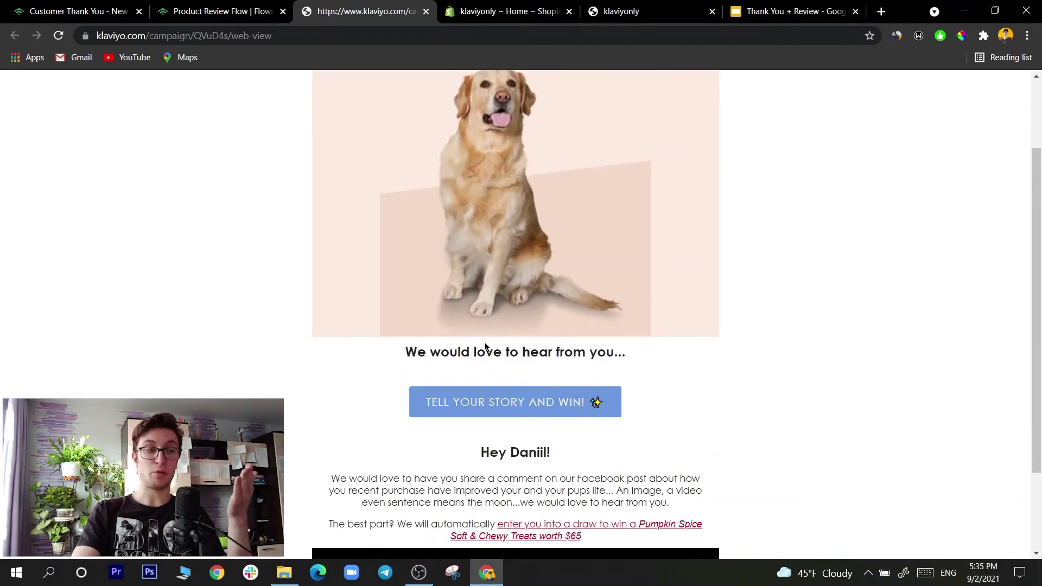
{"action": "scroll", "coordinate": [486, 346], "scroll_direction": "up", "scroll_amount": 2}
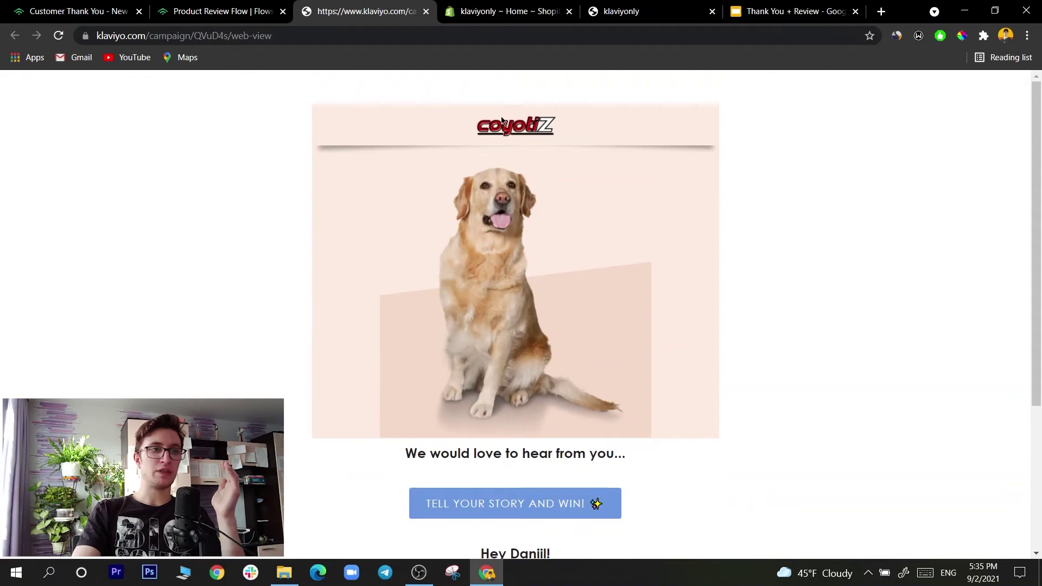
{"action": "scroll", "coordinate": [535, 163], "scroll_direction": "down", "scroll_amount": 4}
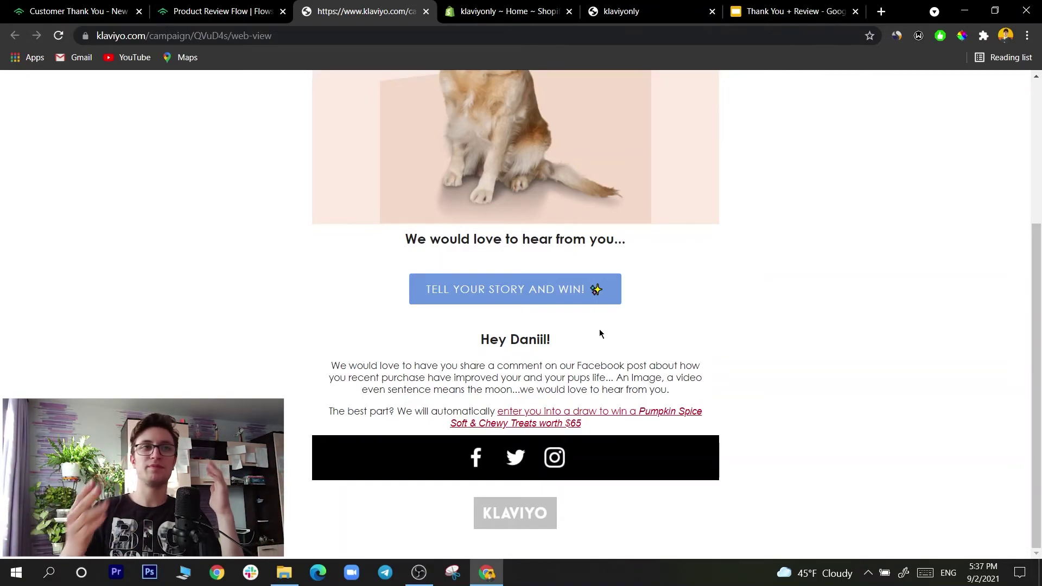
Look up the price of Pumpkn Spice Soft & Chewy Treats in the storefront and return to the Email 2 preview to compare its prize offer.
{"action": "left_click", "coordinate": [645, 9]}
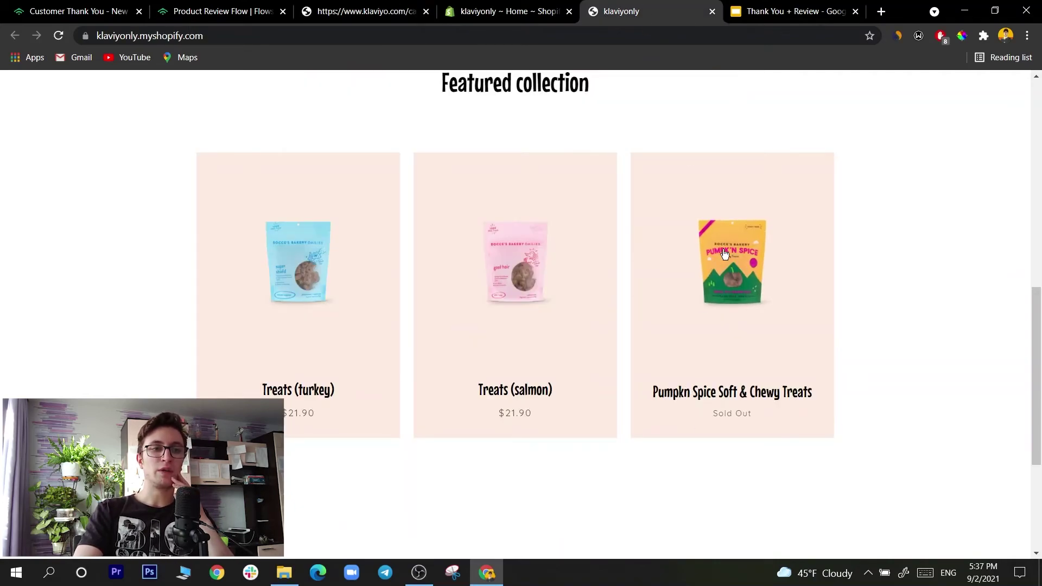
{"action": "left_click", "coordinate": [724, 384]}
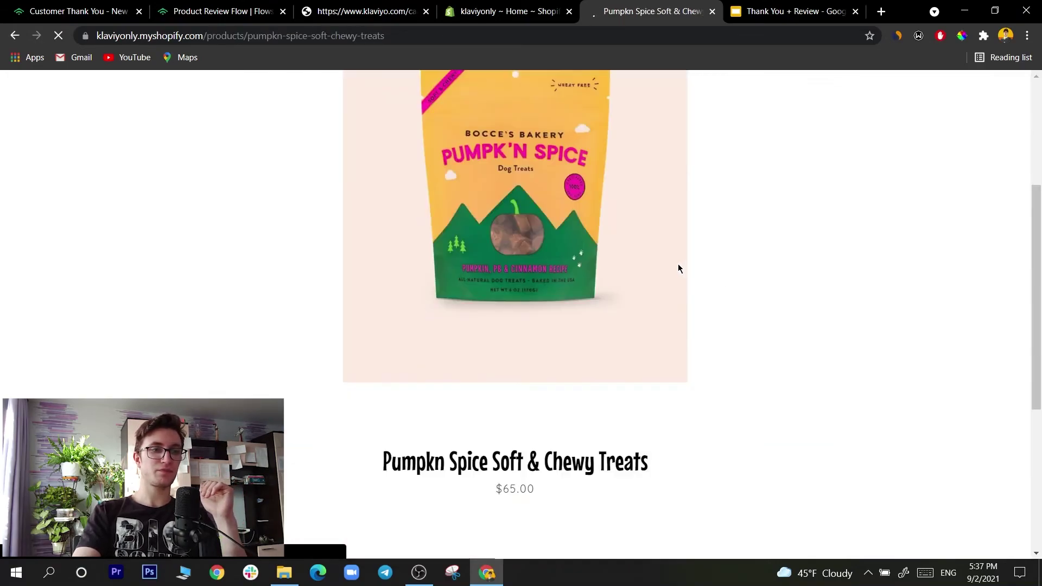
{"action": "scroll", "coordinate": [678, 269], "scroll_direction": "down", "scroll_amount": 2}
{"action": "left_click_drag", "start_coordinate": [503, 380], "coordinate": [512, 366]}
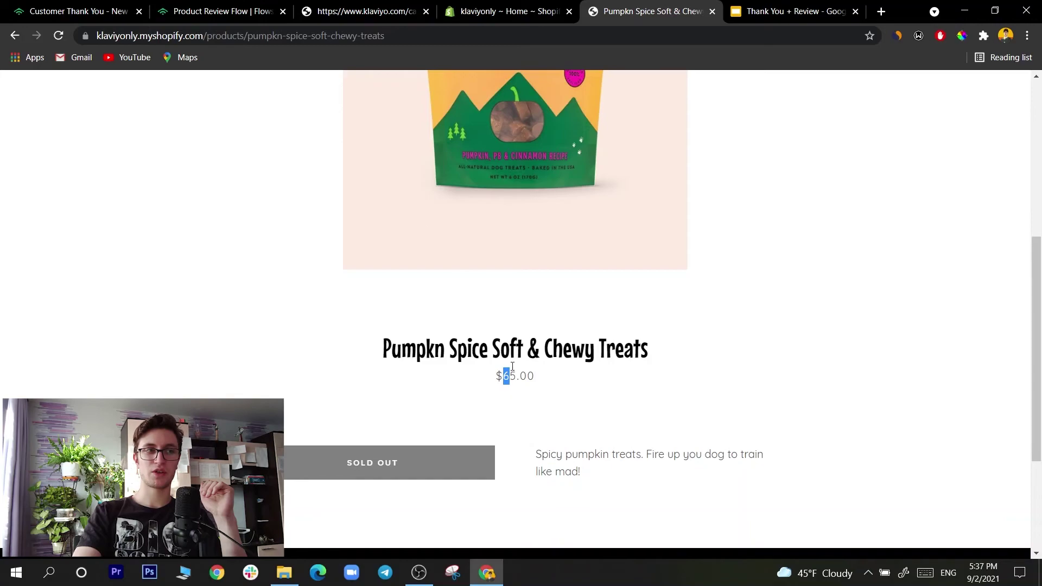
{"action": "left_click", "coordinate": [48, 6]}
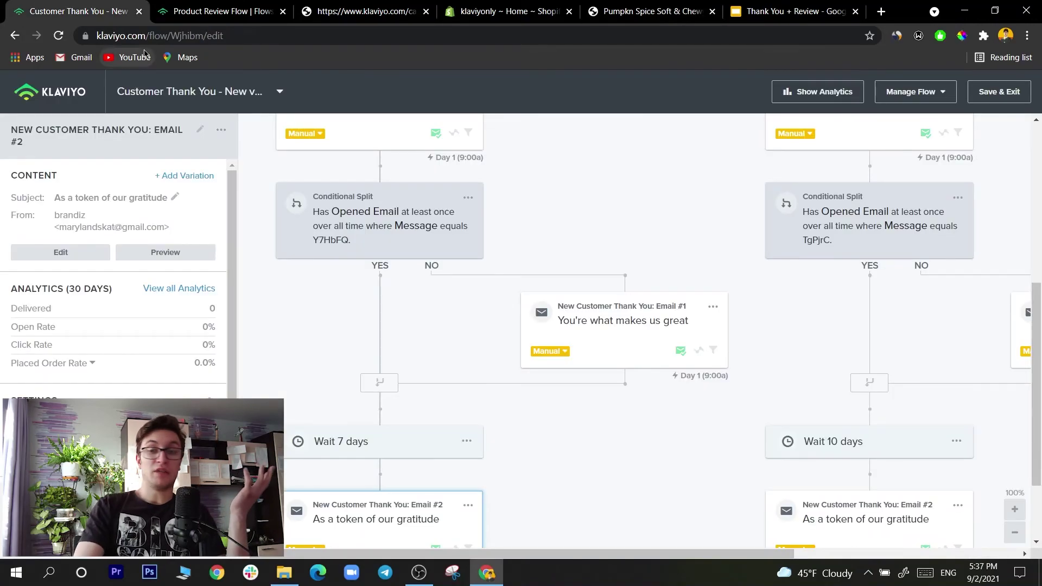
{"action": "left_click", "coordinate": [181, 4]}
{"action": "left_click", "coordinate": [329, 8]}
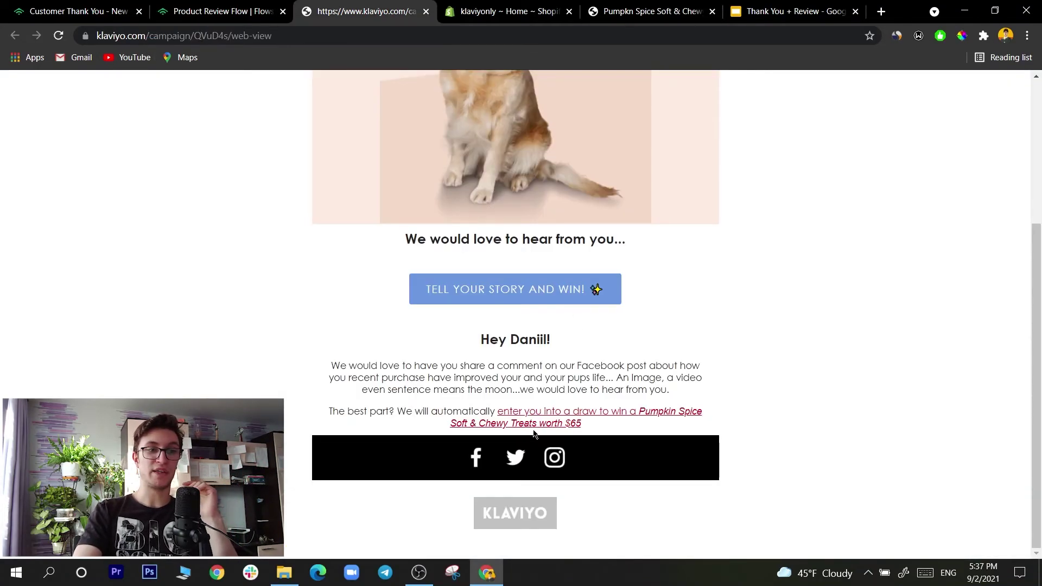
Return to the Product Review Flow, check the 4-day time delay, and select Product Review: Email 3.
{"action": "left_click", "coordinate": [211, 13]}
{"action": "scroll", "coordinate": [583, 363], "scroll_direction": "down", "scroll_amount": 2}
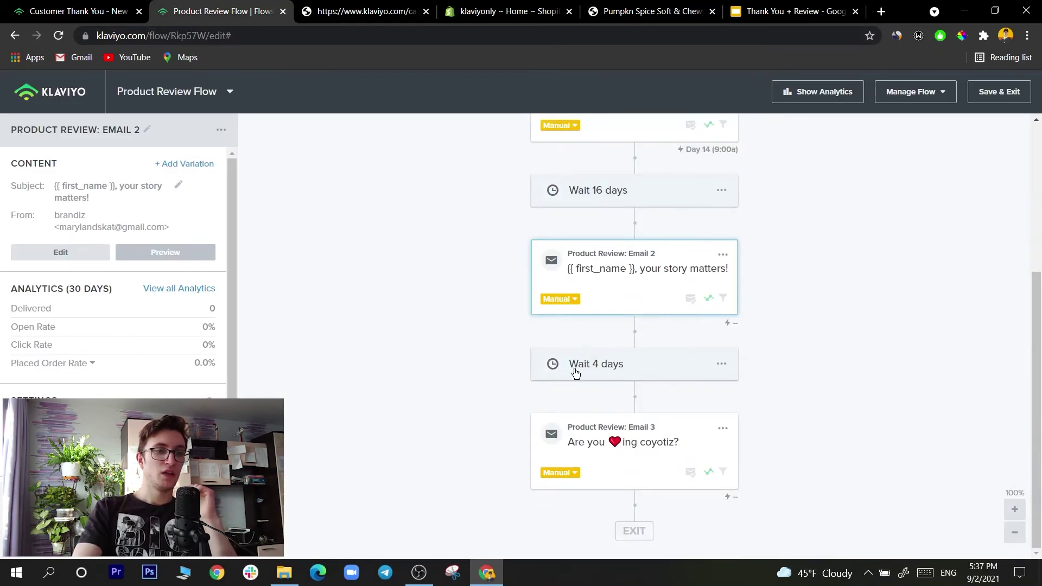
{"action": "left_click", "coordinate": [583, 367]}
{"action": "left_click", "coordinate": [624, 460]}
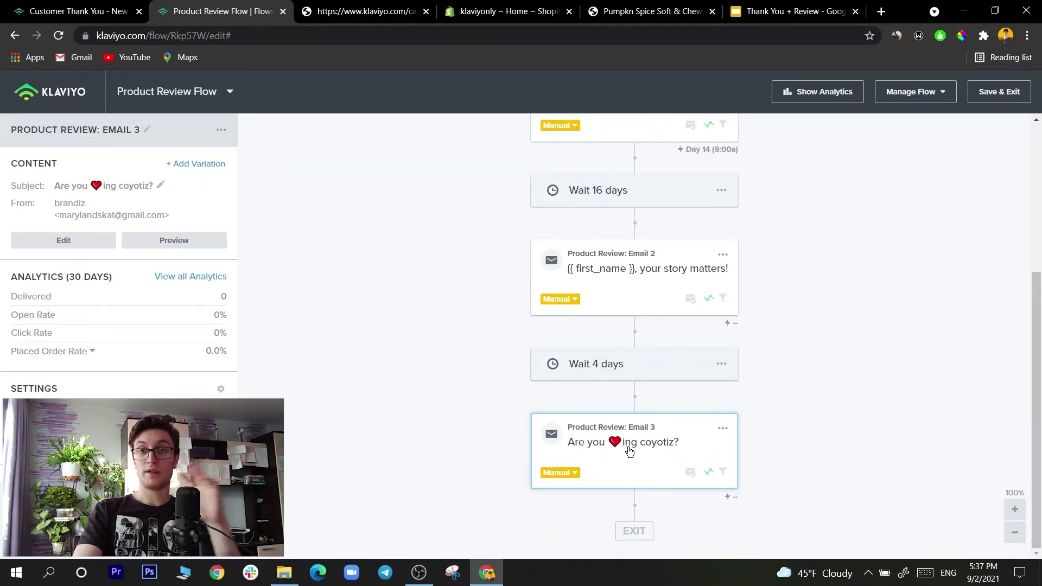
Open a preview of Product Review: Email 3, reselect Email 2 in the flow, and switch to the Email 3 preview.
{"action": "left_click", "coordinate": [200, 247]}
{"action": "left_click", "coordinate": [170, 9]}
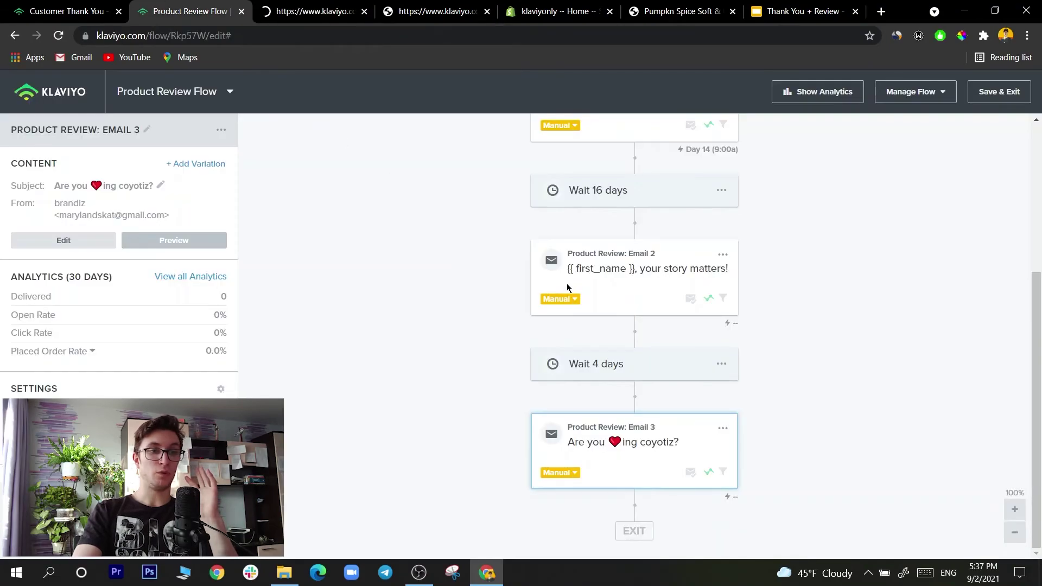
{"action": "left_click", "coordinate": [640, 285]}
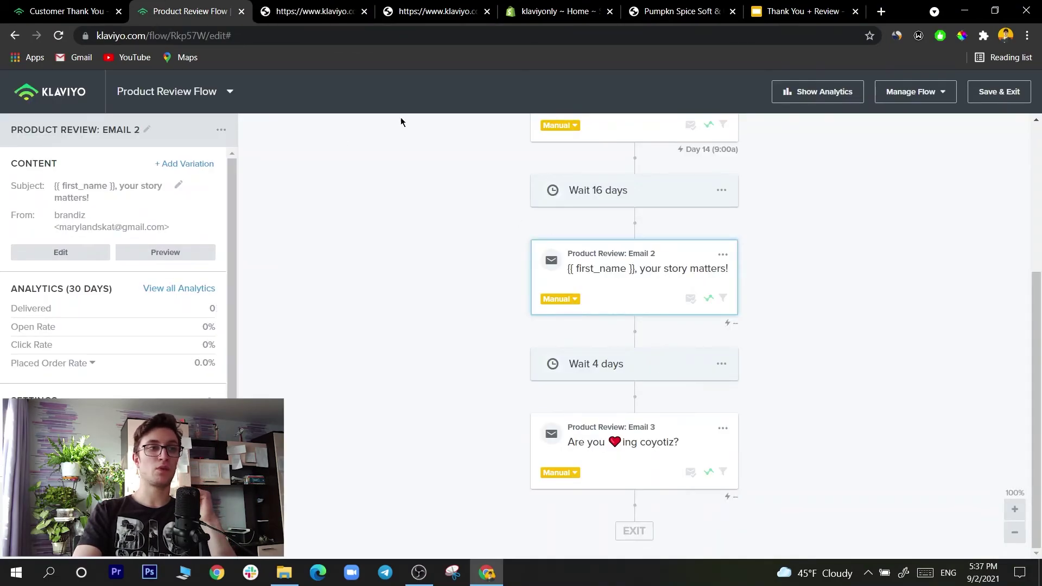
{"action": "left_click", "coordinate": [300, 14]}
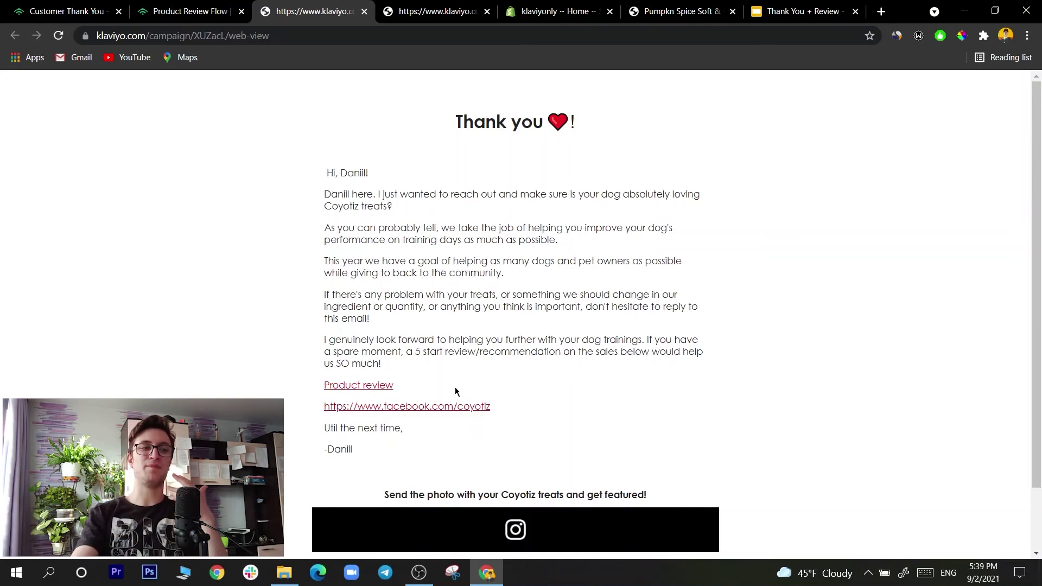
Read the Email 3 preview's invitation to reply with problems and its 5-star review request, and return to the Product Review Flow.
{"action": "left_click_drag", "start_coordinate": [325, 297], "coordinate": [660, 307]}
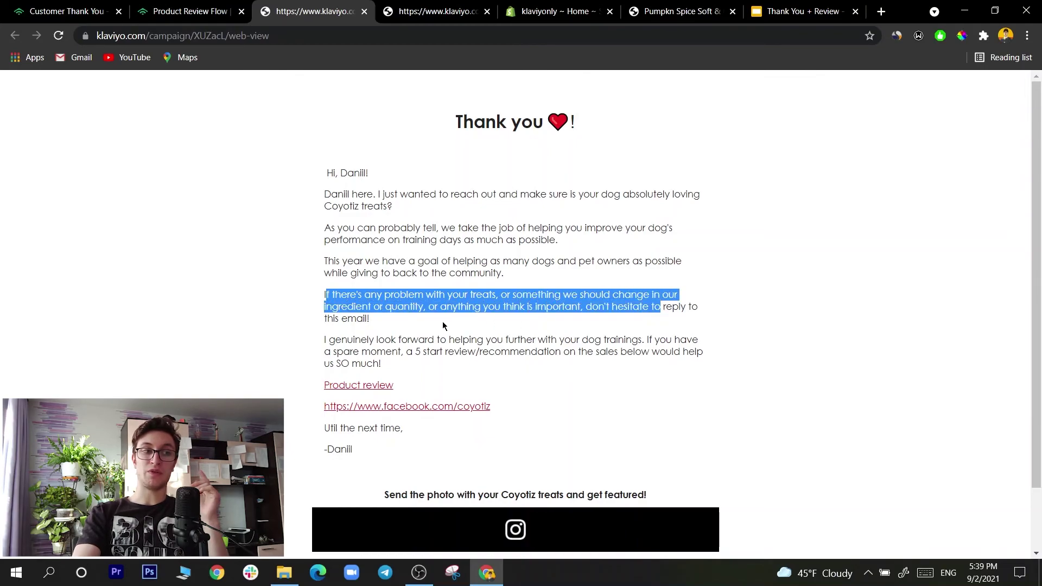
{"action": "left_click", "coordinate": [443, 326]}
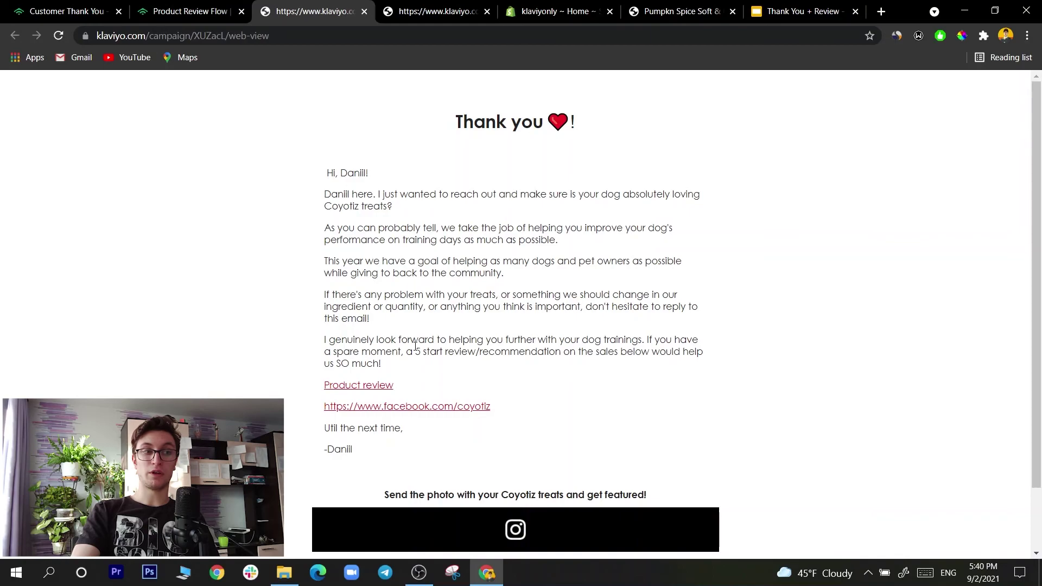
{"action": "left_click_drag", "start_coordinate": [415, 349], "coordinate": [457, 352]}
{"action": "left_click", "coordinate": [487, 382]}
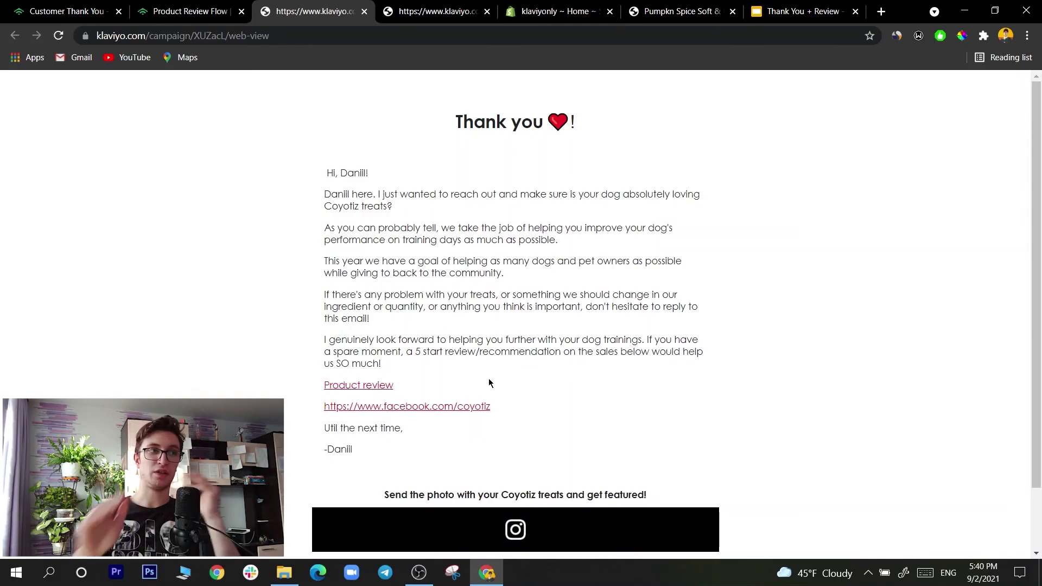
{"action": "left_click", "coordinate": [209, 10]}
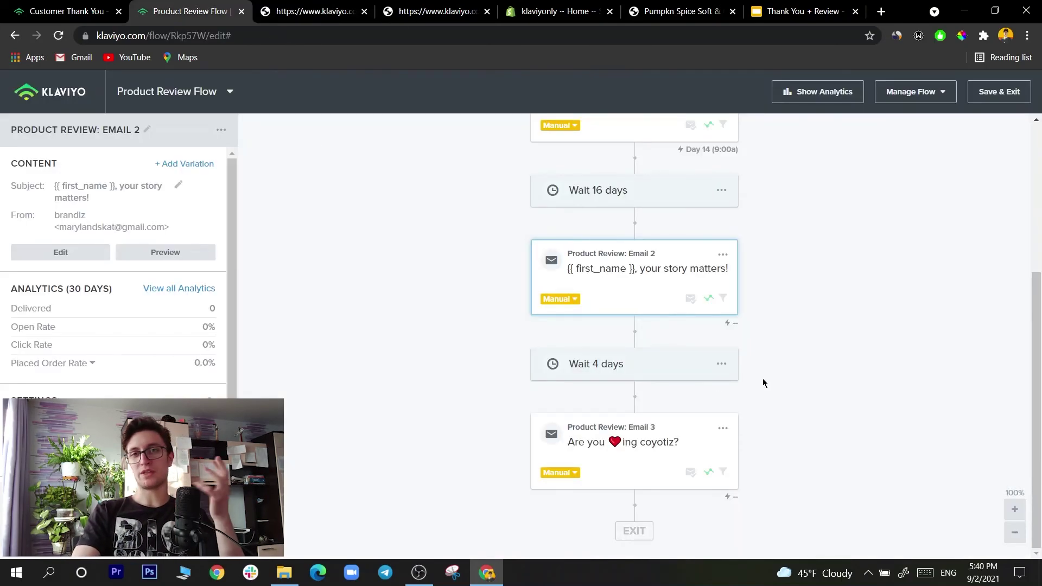